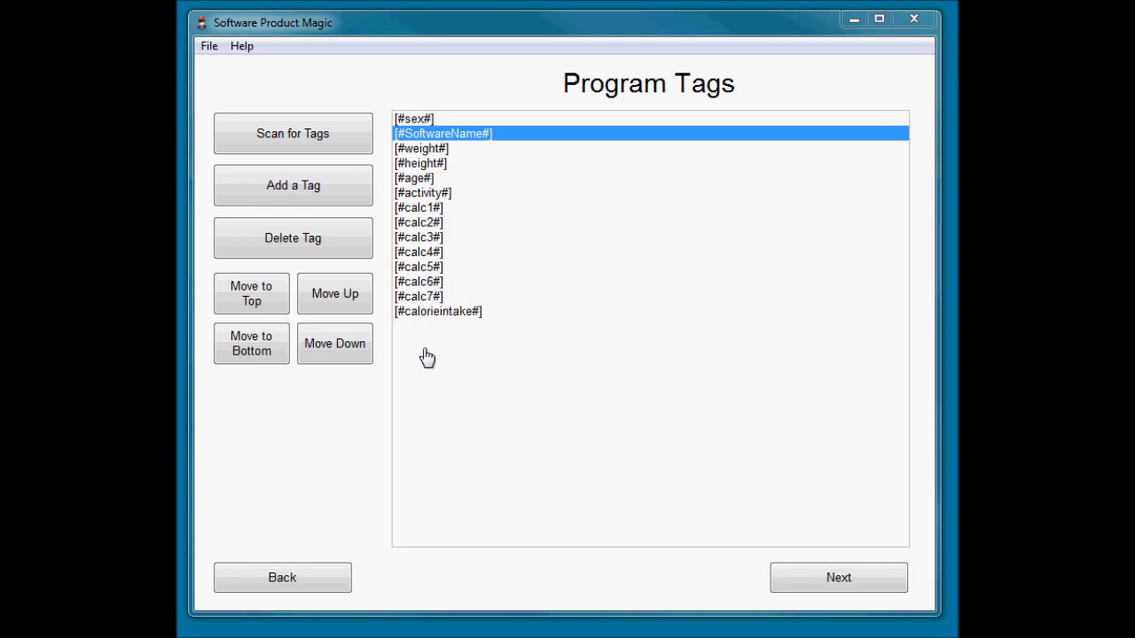
- Look over the calc1, sex and calorieintake tags in the program tag list
click(439, 209)
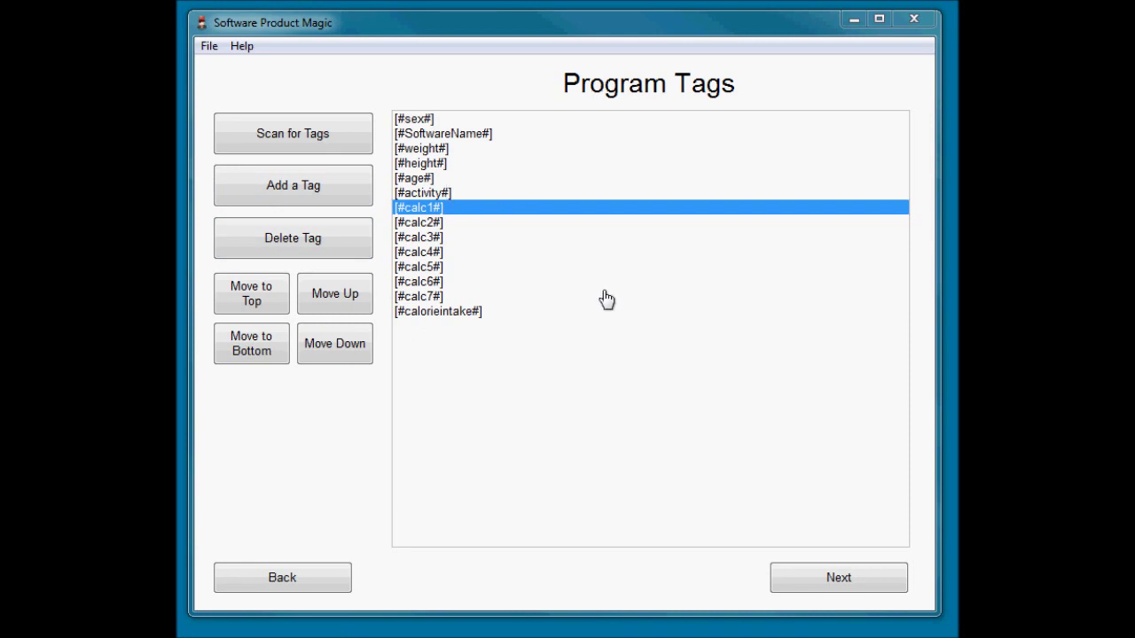
click(408, 118)
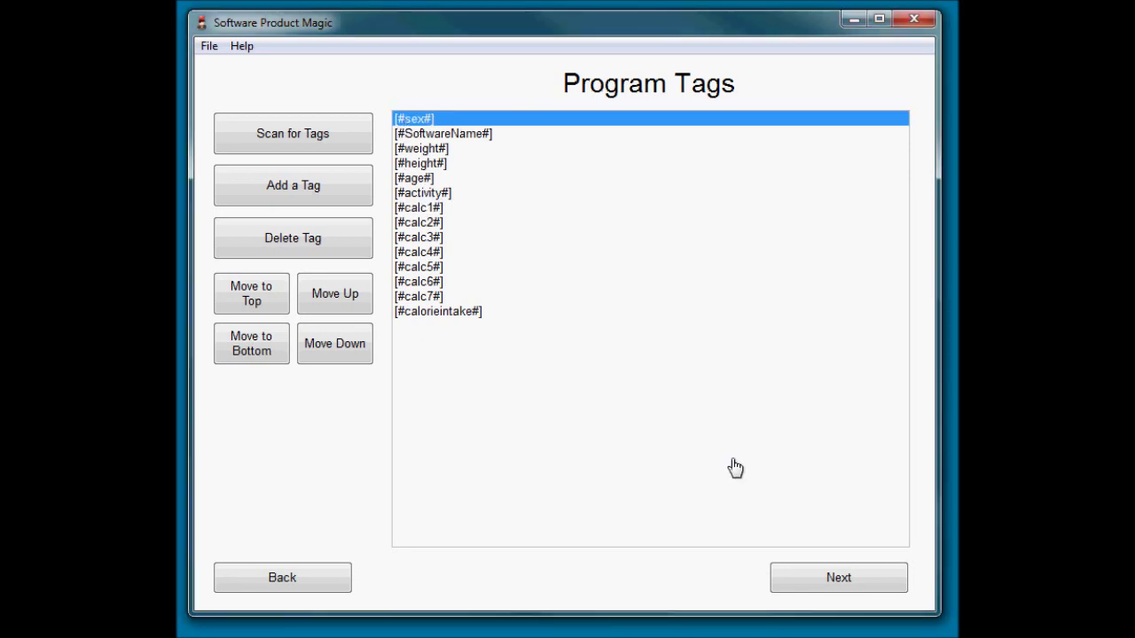
click(440, 319)
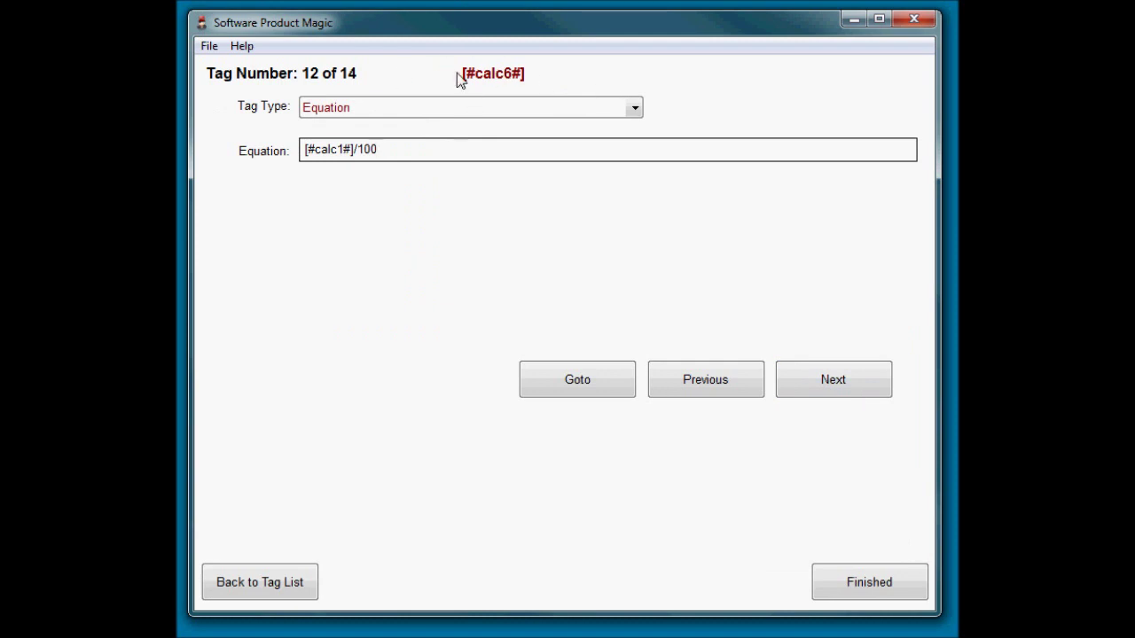
- Replace the calc6 tag's equation with 10+10
double_click(423, 144)
click(461, 264)
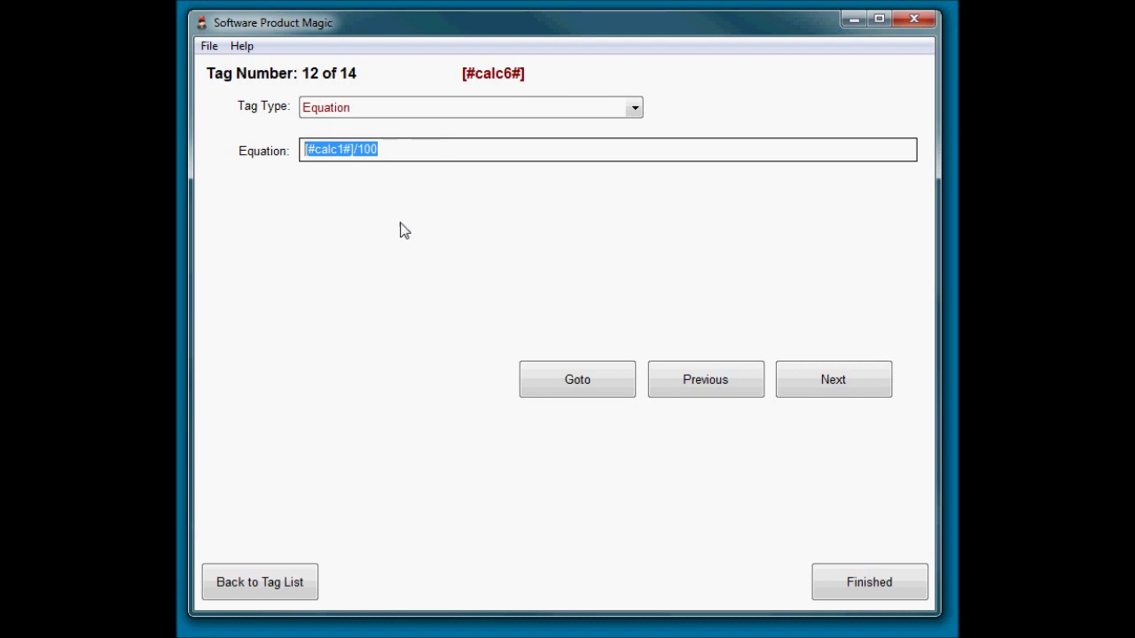
click(400, 142)
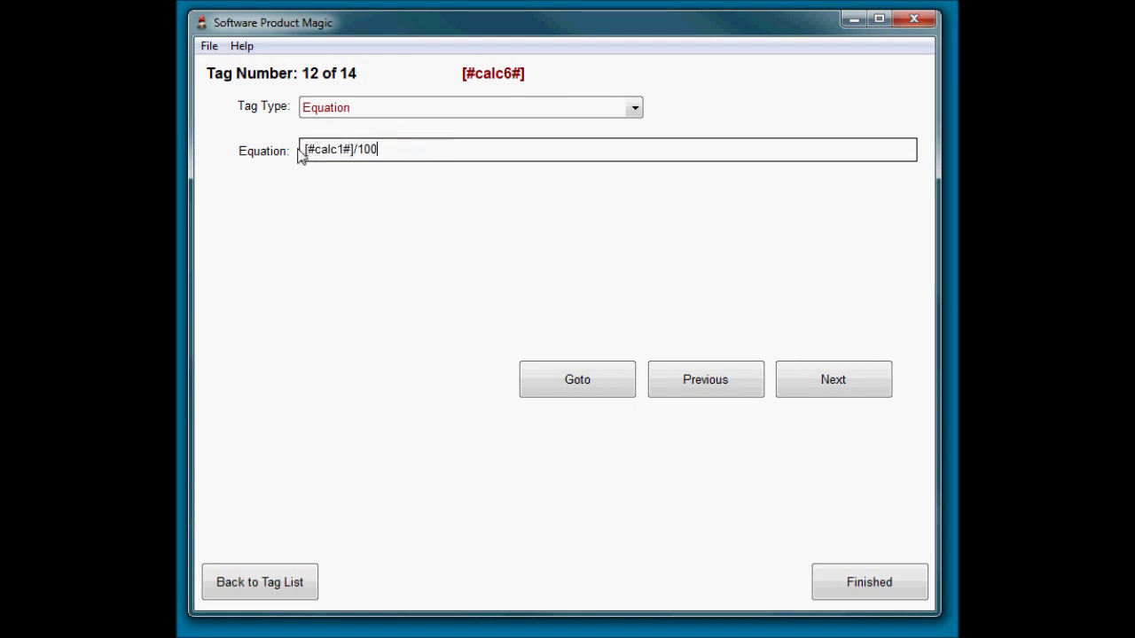
drag(352, 149, 280, 148)
click(398, 155)
click(440, 154)
key(ctrl+a)
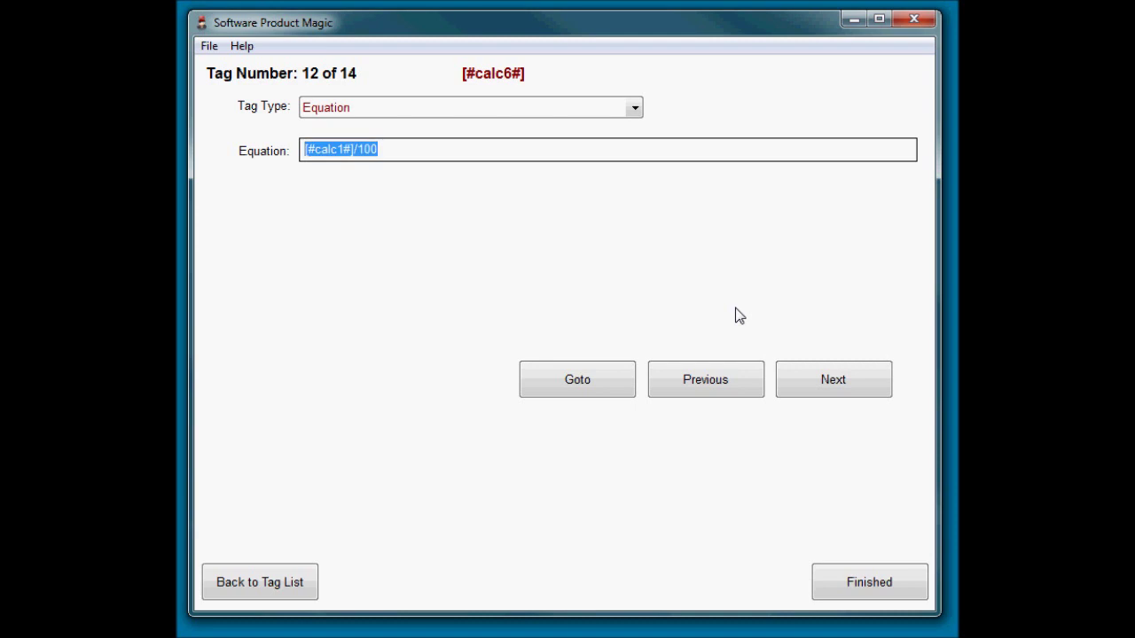
text(10+10)
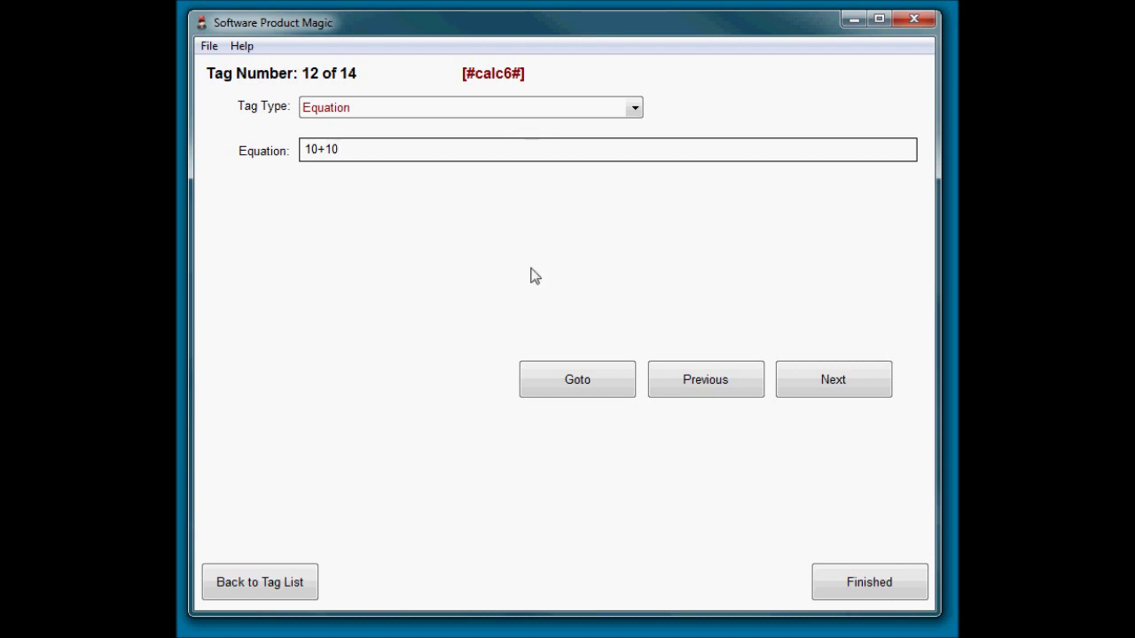
- Replace the first number in the calc6 equation with the tag [#calc1#]
key(Left)
key(Left)
key(Left)
key(shift+Home)
text([#c)
text(alc)
text(6)
key(BackSpace)
text(1#])
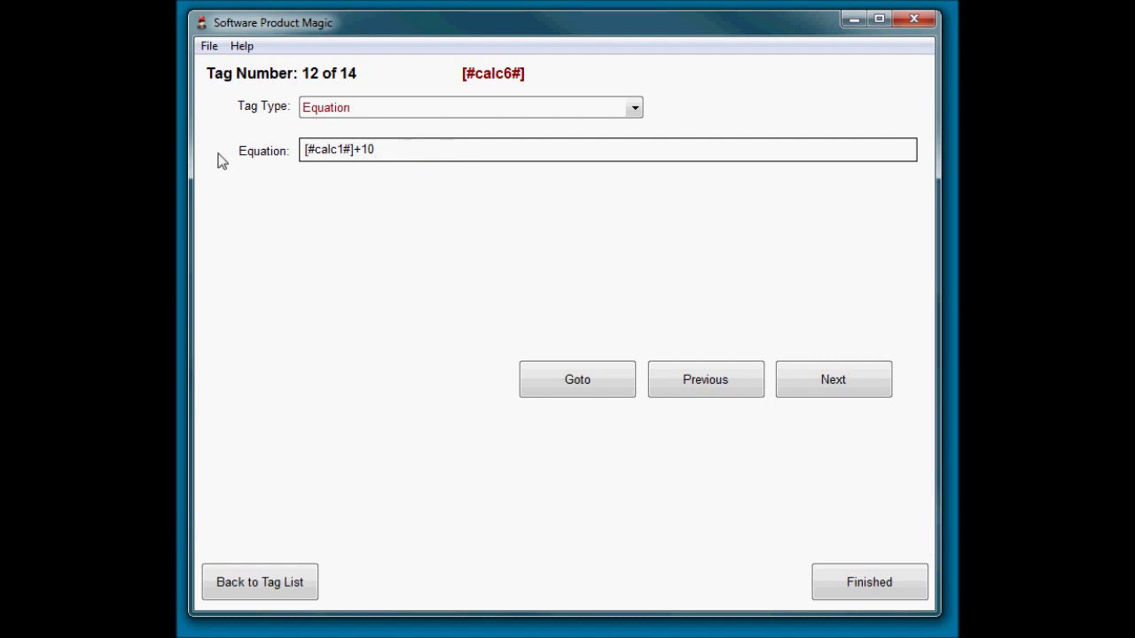
- Enclose the whole calc6 equation in parentheses and multiply it by 10, giving ([#calc1#]+10)*10
click(392, 149)
drag(411, 148, 264, 155)
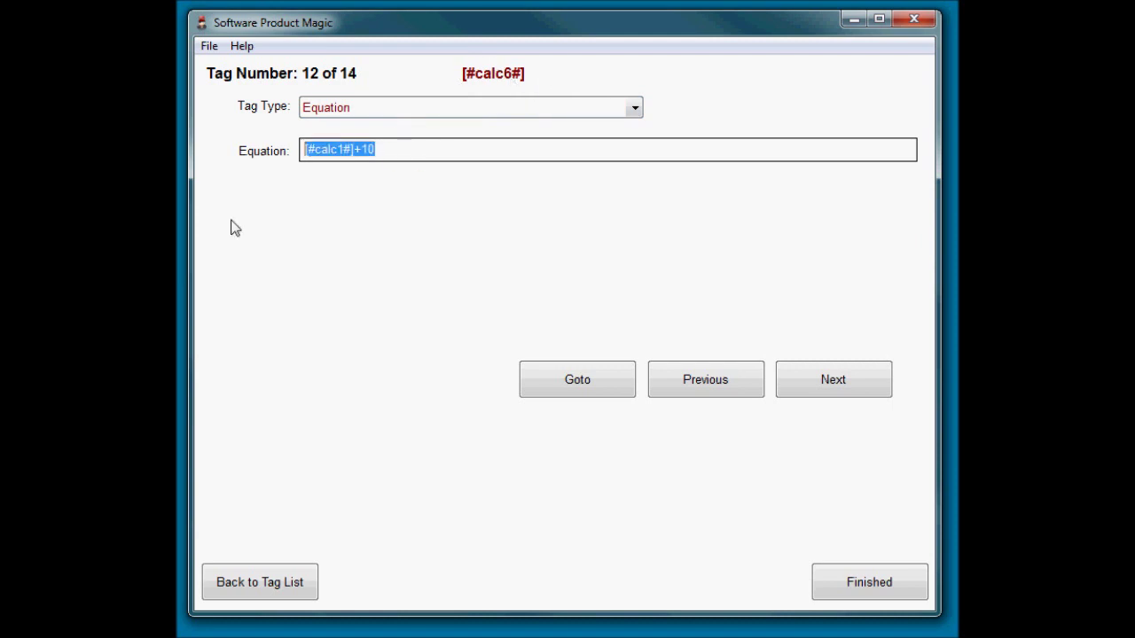
key(Home)
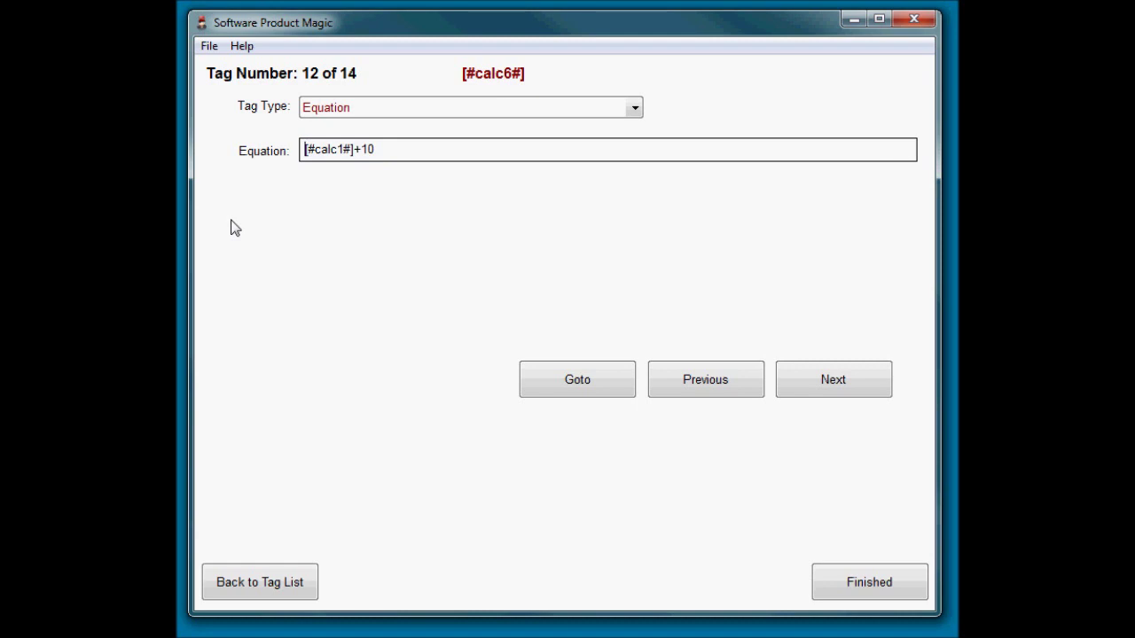
text(()
text())
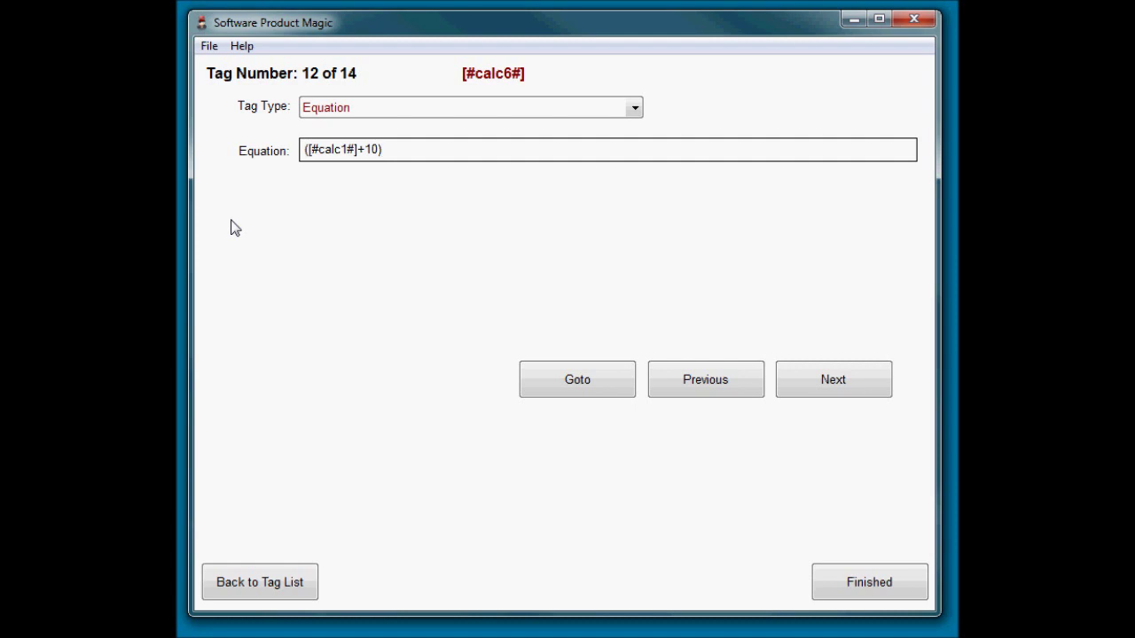
text(*10)
- Examine the order of operations in the calc6 equation, following the parenthesised sum and the multiplication after it
key(Left)
key(Left)
key(Left)
key(Left)
key(Left)
key(Left)
key(Left)
key(Left)
key(Left)
key(Left)
key(Left)
key(Left)
key(Left)
key(Left)
key(Left)
key(Left)
key(Left)
key(Right)
key(Right)
key(Right)
key(Right)
key(Right)
key(Right)
key(Right)
key(Right)
key(Right)
key(Right)
key(Right)
key(Right)
key(Right)
key(Right)
key(Right)
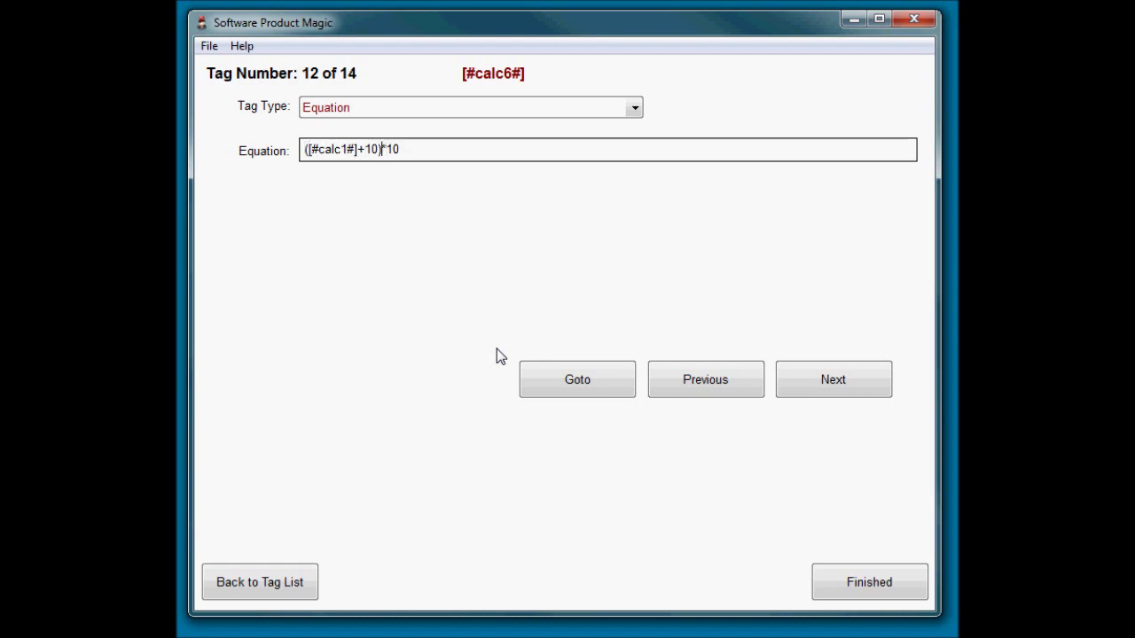
key(Home)
key(Right)
key(Right)
key(Right)
key(Right)
key(Right)
key(Right)
key(Right)
key(Right)
key(Right)
key(Right)
key(Right)
key(Right)
key(Right)
key(Right)
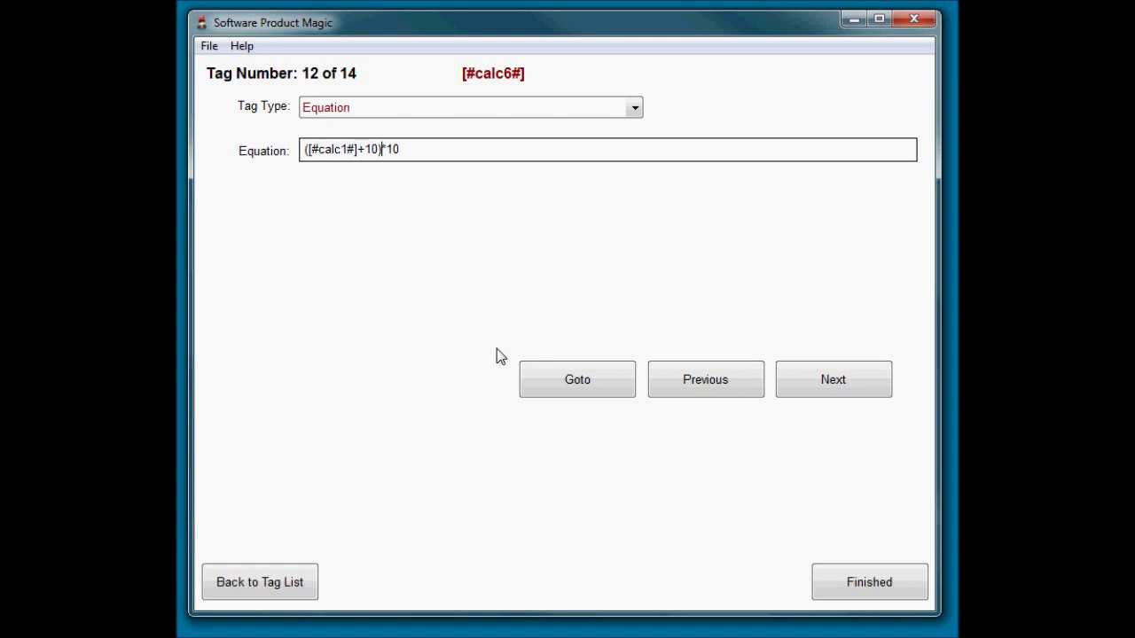
- Clear the calc6 equation and list the operators + - * / followed by Abs in its place
key(Right)
key(Right)
key(BackSpace)
key(BackSpace)
key(BackSpace)
key(BackSpace)
key(BackSpace)
key(BackSpace)
key(BackSpace)
key(BackSpace)
key(BackSpace)
key(BackSpace)
key(BackSpace)
key(BackSpace)
key(BackSpace)
key(BackSpace)
key(BackSpace)
key(BackSpace)
key(BackSpace)
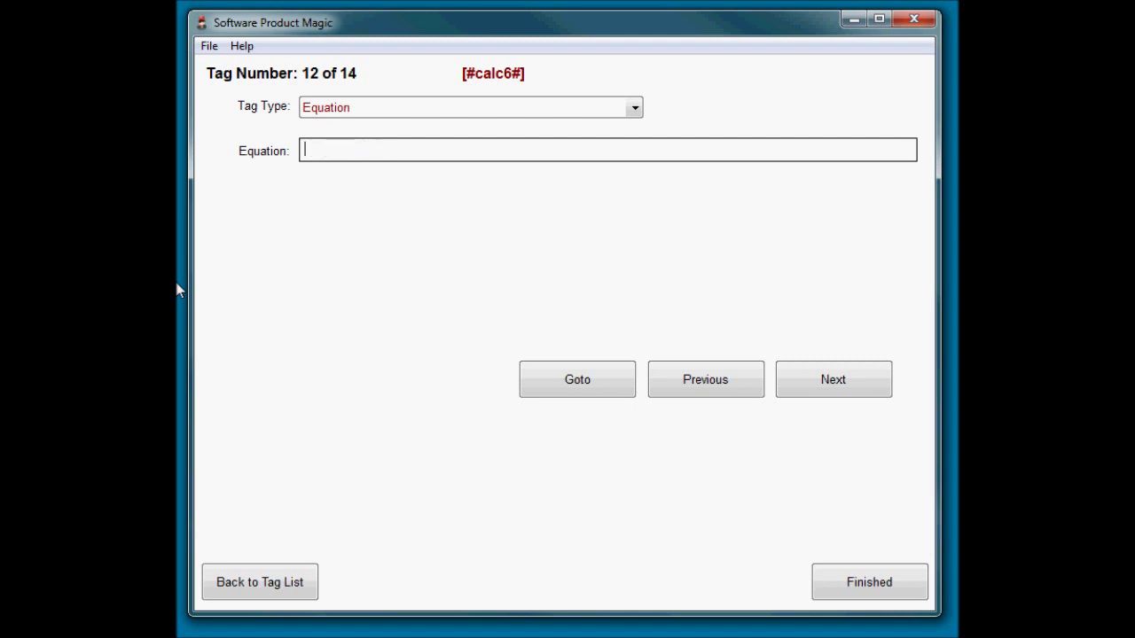
text(+ - * /)
text(Abs)
- Replace the listed operators in the calc6 equation with the negative number -100
key(BackSpace)
key(BackSpace)
key(BackSpace)
key(BackSpace)
key(BackSpace)
key(BackSpace)
key(BackSpace)
key(BackSpace)
key(BackSpace)
key(BackSpace)
key(BackSpace)
text(100)
key(Home)
text(-)
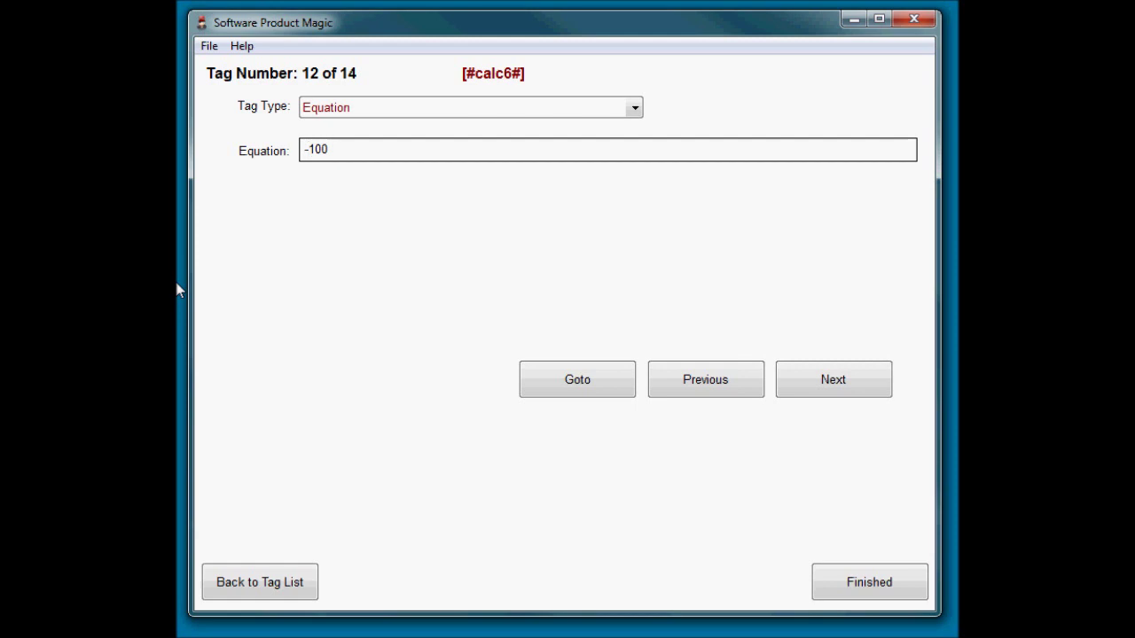
- Replace the negative number with the absolute-value equation Abs([#calc1#])
key(shift+Left)
key(Delete)
key(Delete)
key(Delete)
key(Delete)
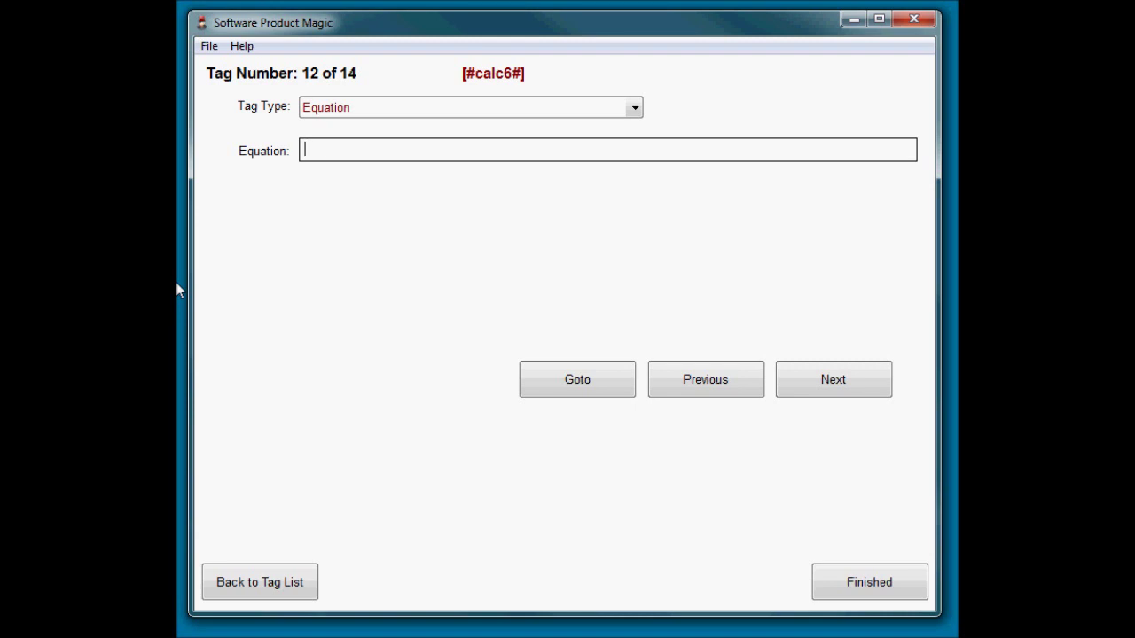
text(Abs([#calc1#]))
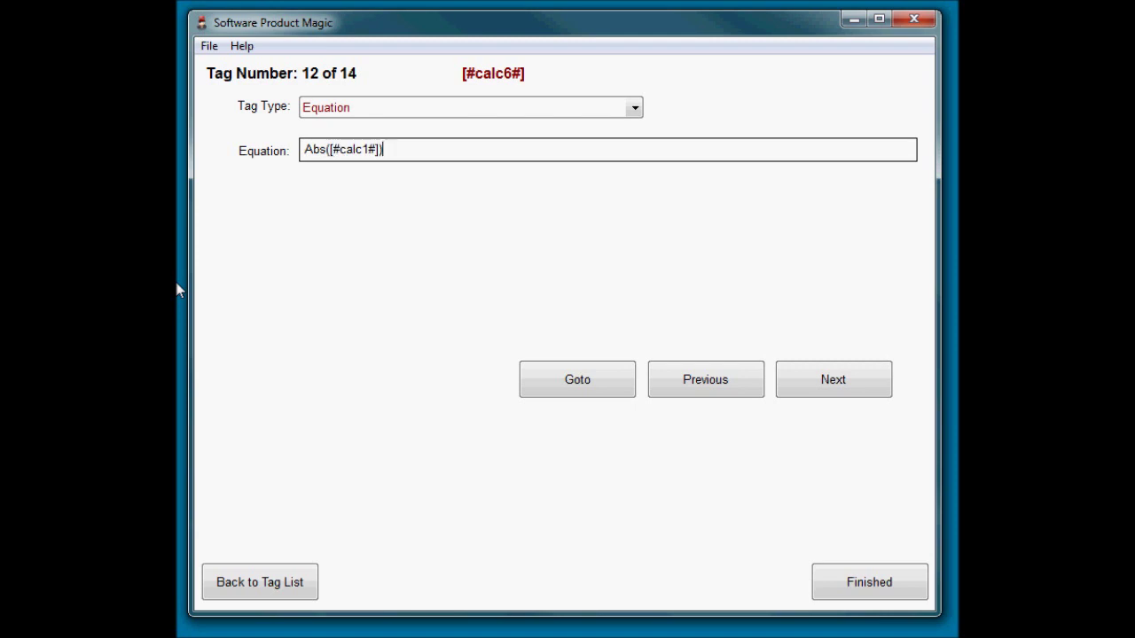
- Remove the argument of Abs and extend the field to the function list Abs, Sin, Cos, Atan, Sqr, Sqrt, Round
key(BackSpace)
key(BackSpace)
key(BackSpace)
key(BackSpace)
key(BackSpace)
key(BackSpace)
key(BackSpace)
key(BackSpace)
key(BackSpace)
key(BackSpace)
key(BackSpace)
text(, Sin, Cos, Atan,)
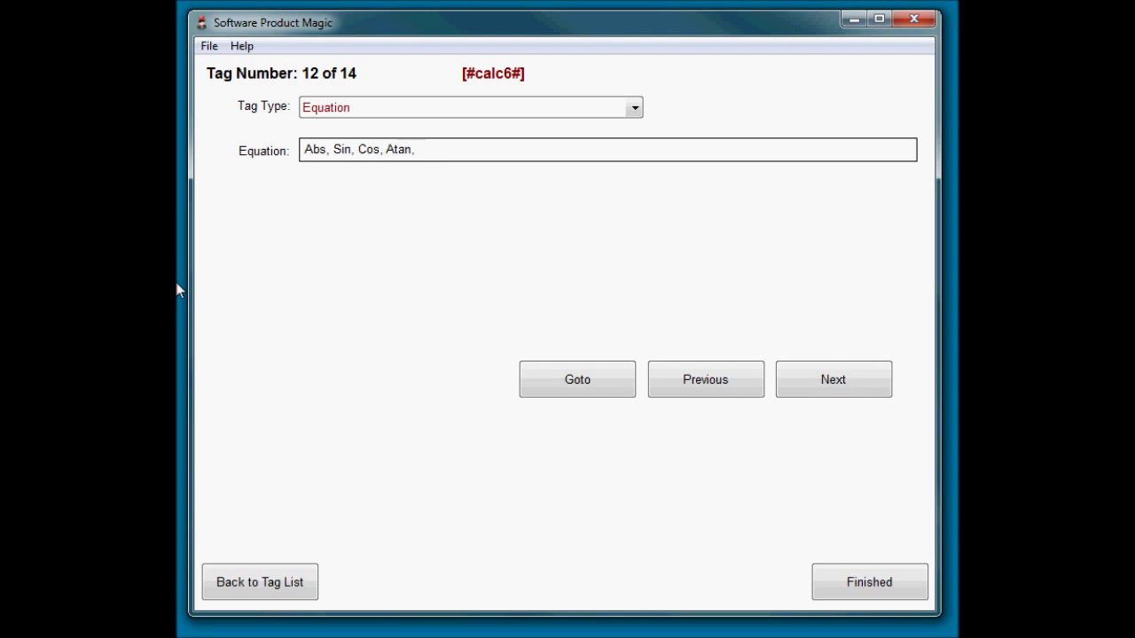
text( Sqr, Sqrt, Round)
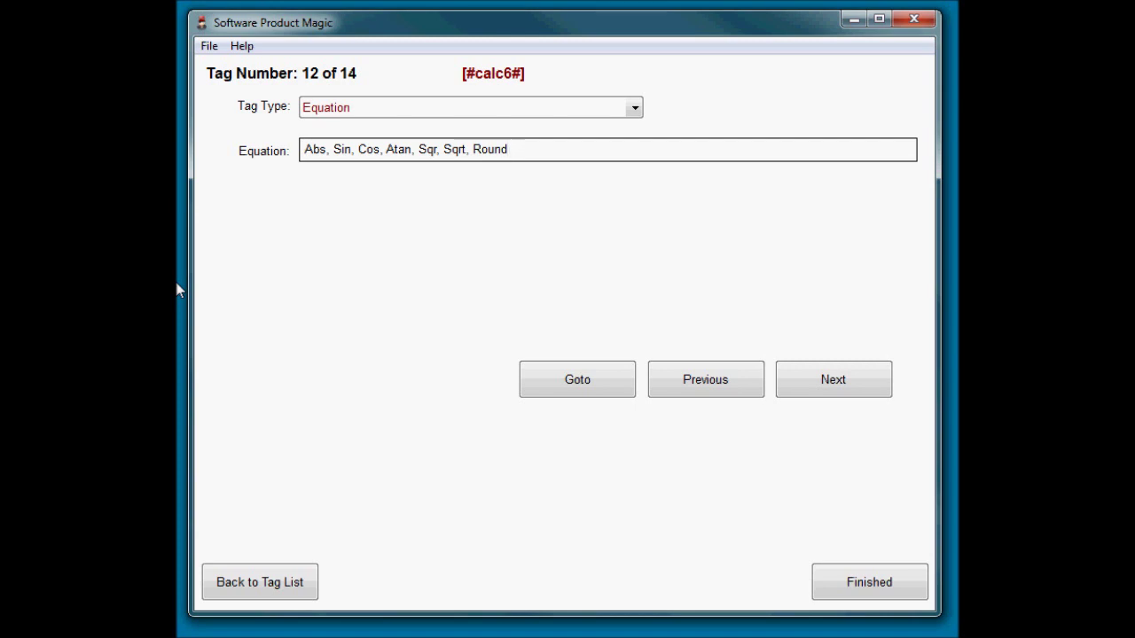
- Try round([#calc1#]) as the calc6 equation, and add Trunc to the function list
key(ctrl+a)
key(Delete)
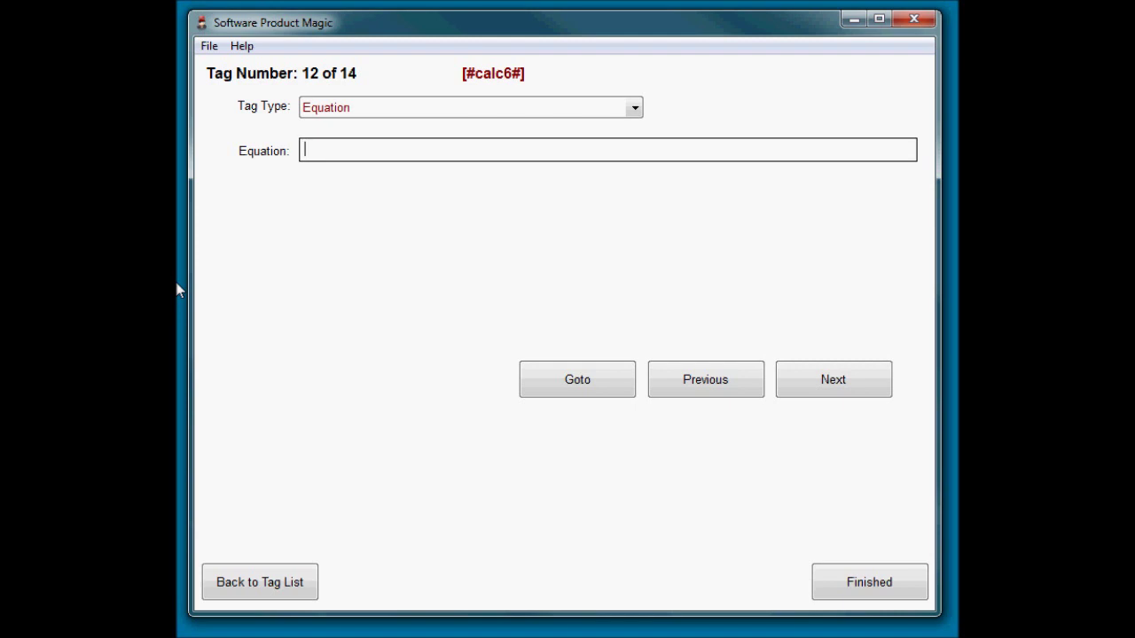
text(round([#calc1#]))
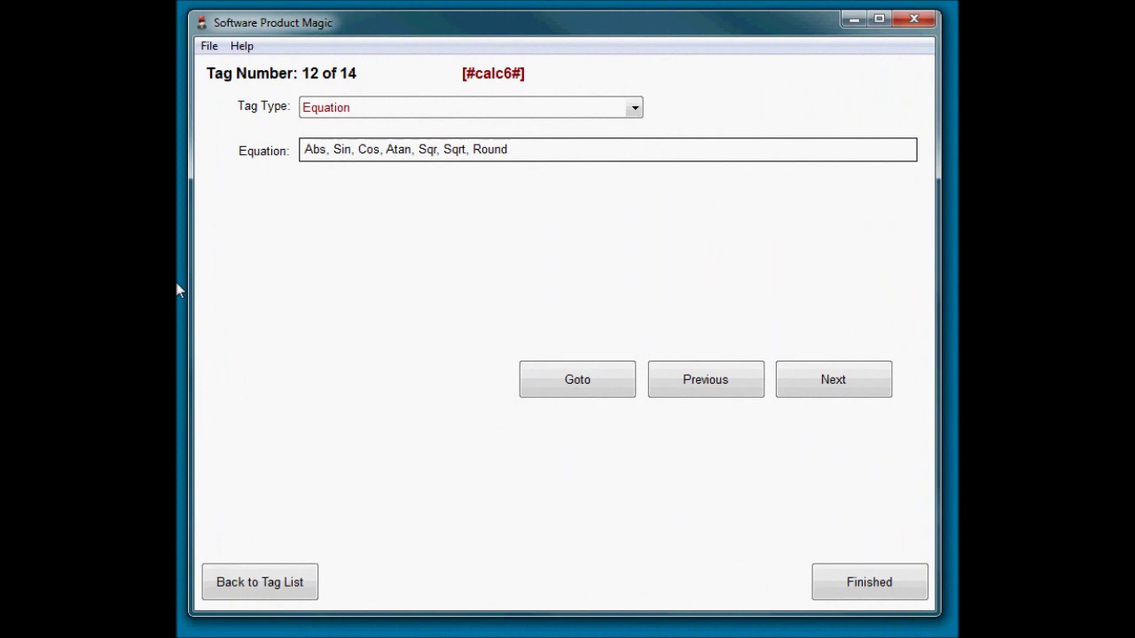
text(, Trunc,)
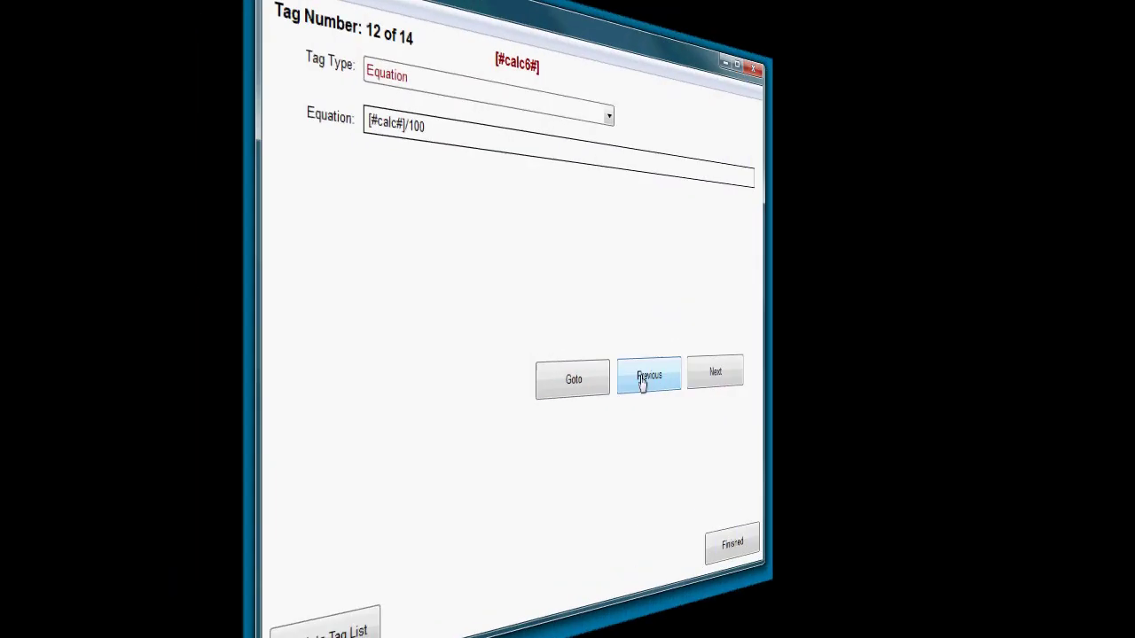
- Go back through the preceding tags from calc6 to the conditional equation of calc1
click(693, 388)
click(692, 387)
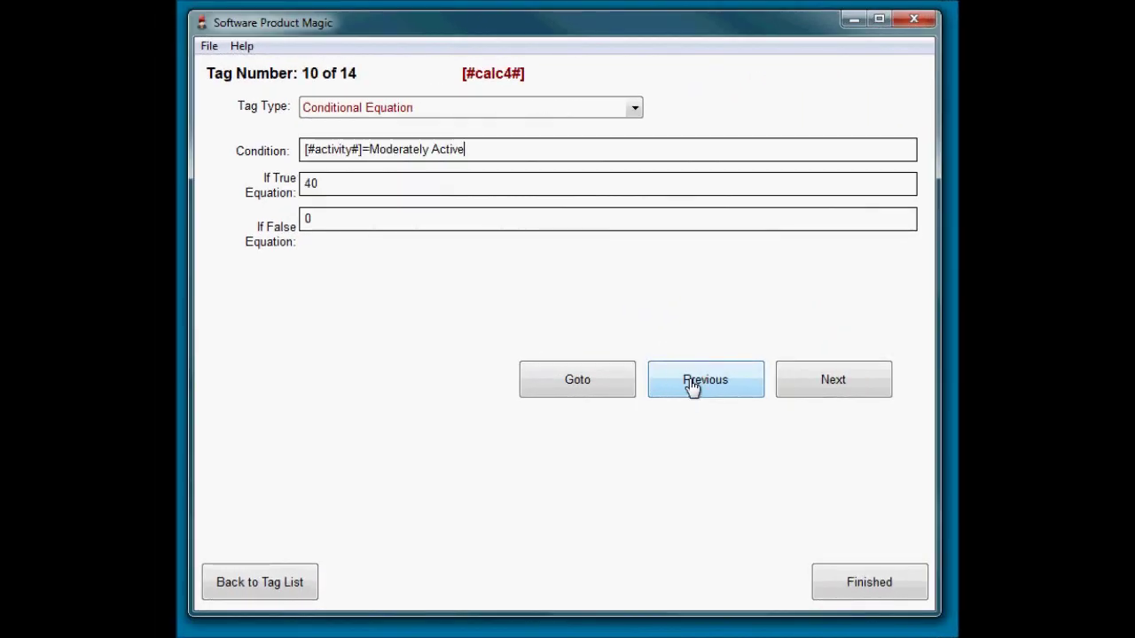
click(693, 387)
click(693, 387)
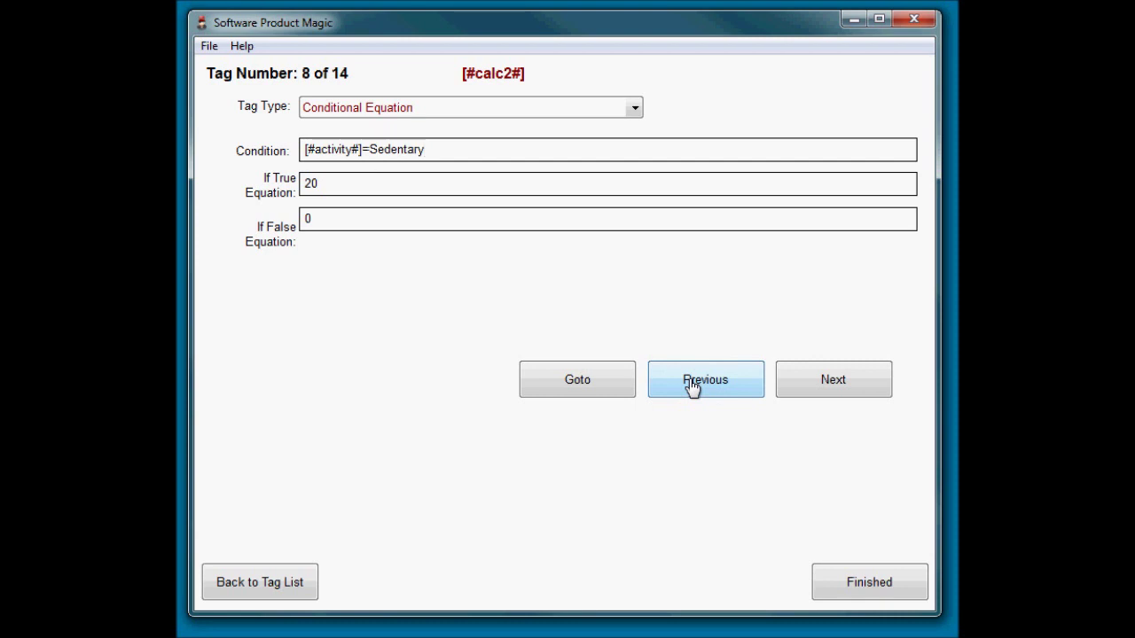
click(693, 387)
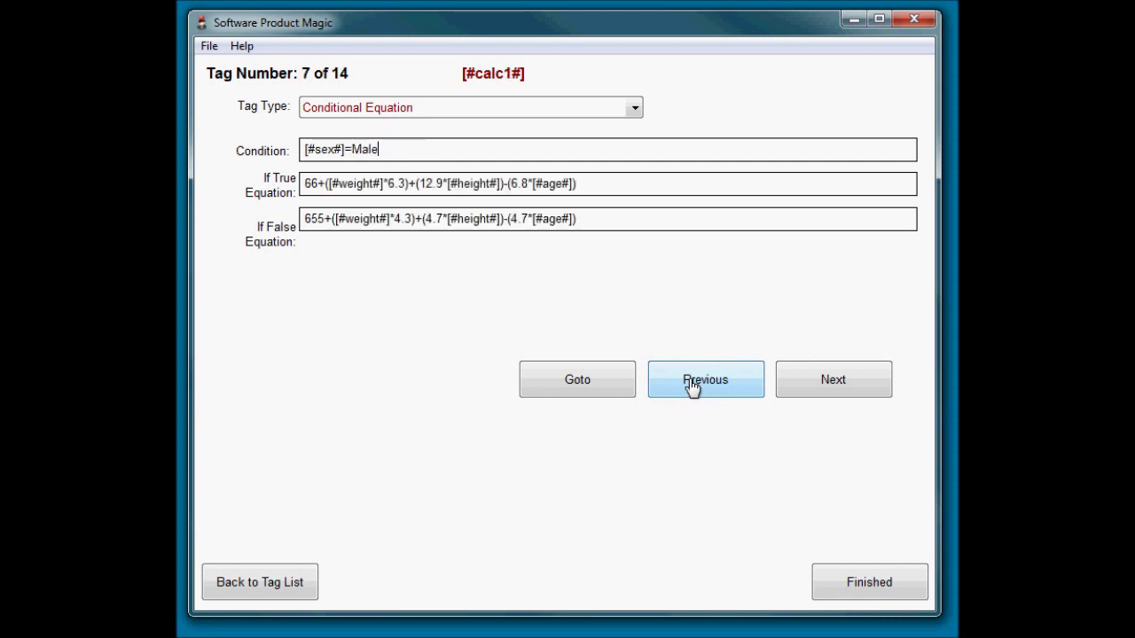
- Open the calc2 tag and examine its condition comparing [#activity#] with Sedentary
click(857, 384)
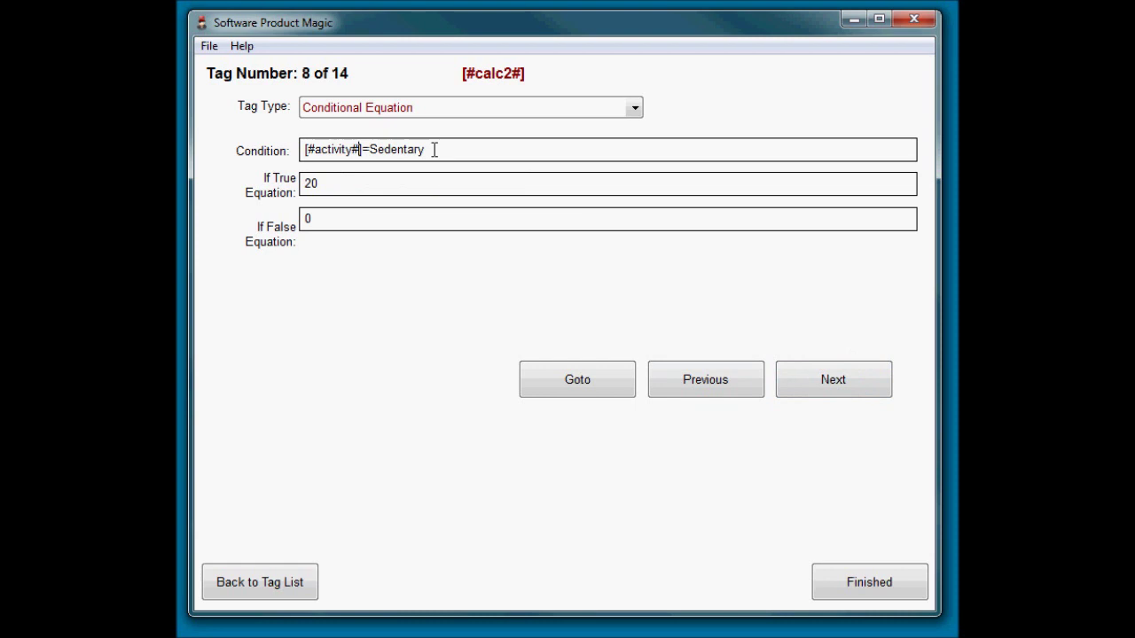
key(Left)
key(Left)
key(Left)
key(Left)
key(Left)
key(Left)
key(Left)
key(Left)
key(Left)
key(Left)
key(Left)
- Go back to the activity tag and examine the Sedentary entry among its answer choices
click(674, 391)
click(674, 391)
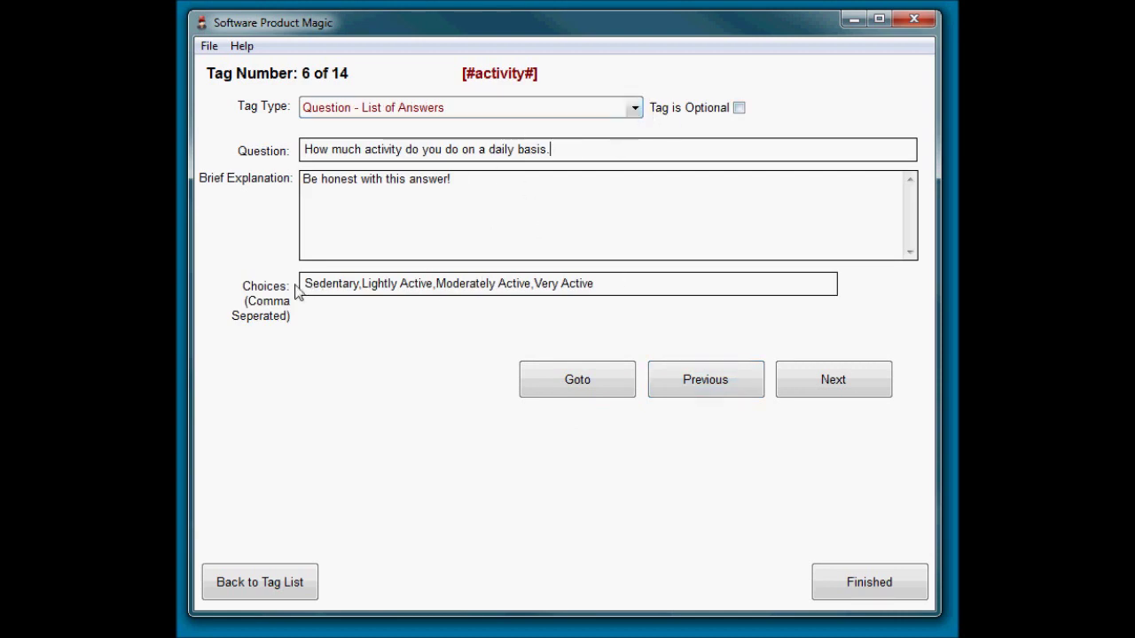
drag(304, 284, 374, 282)
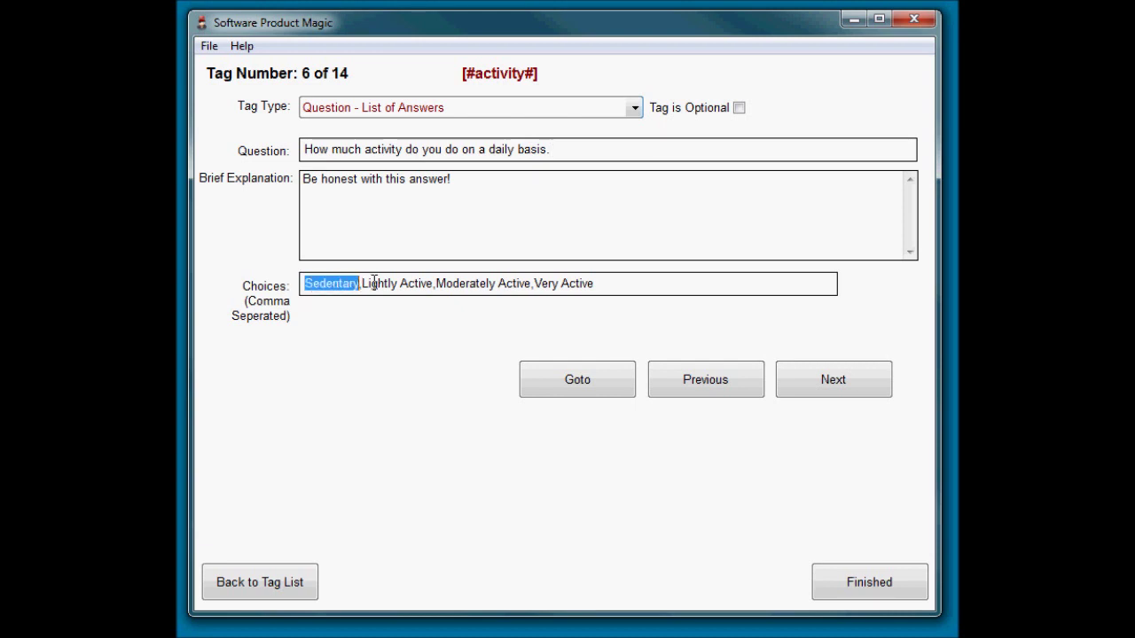
click(369, 282)
- Return to the calc2 tag and examine its condition, if-true equation and if-false equation
click(847, 381)
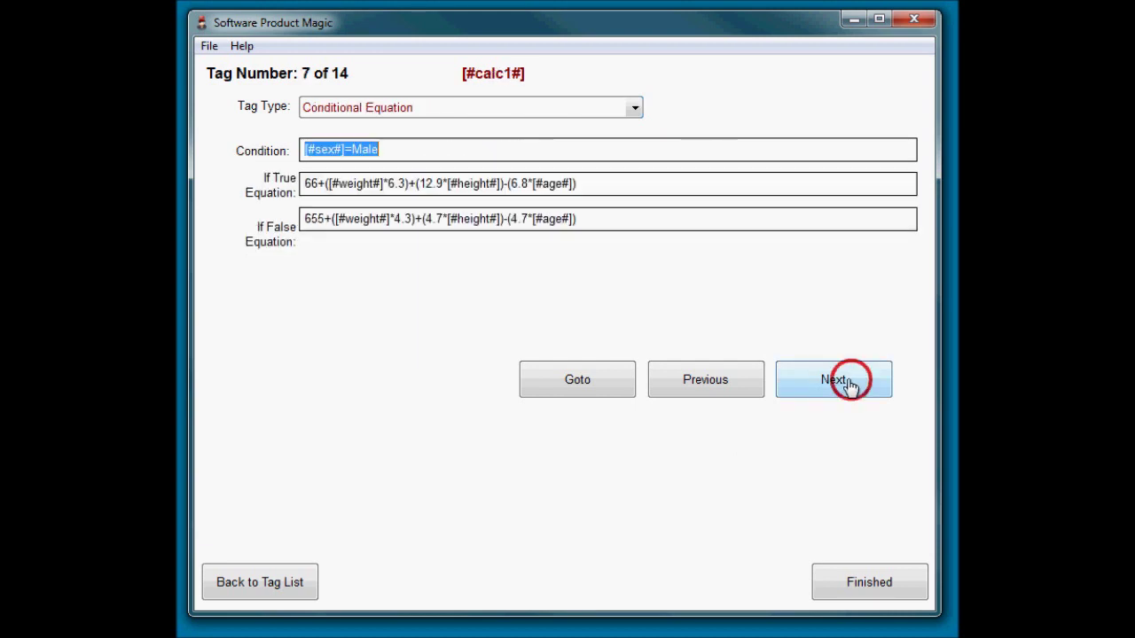
click(847, 381)
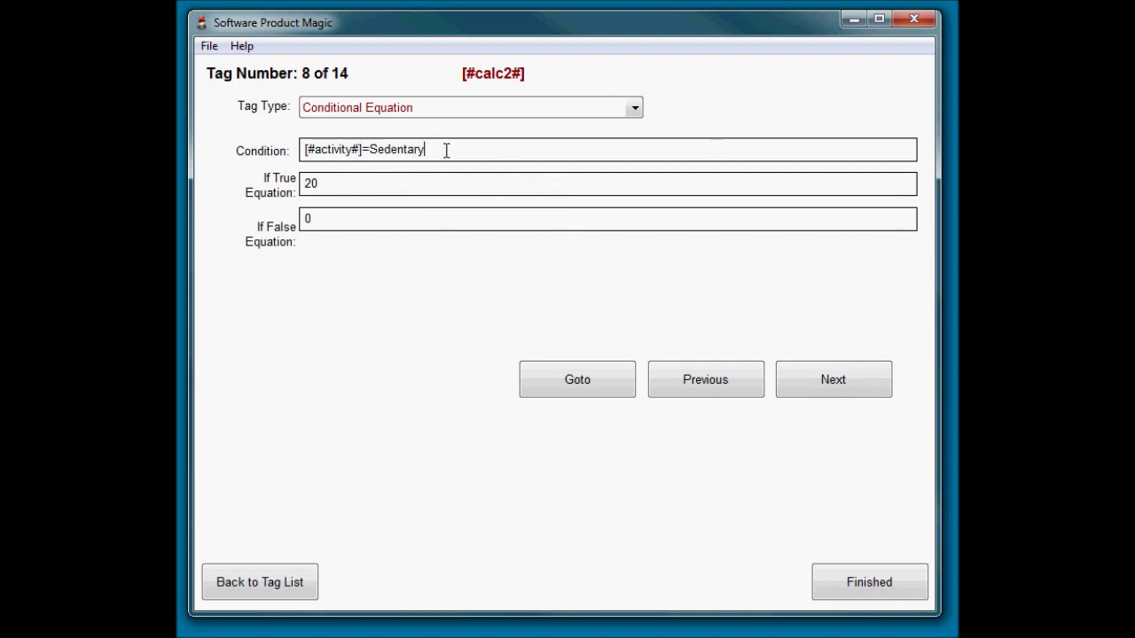
click(342, 187)
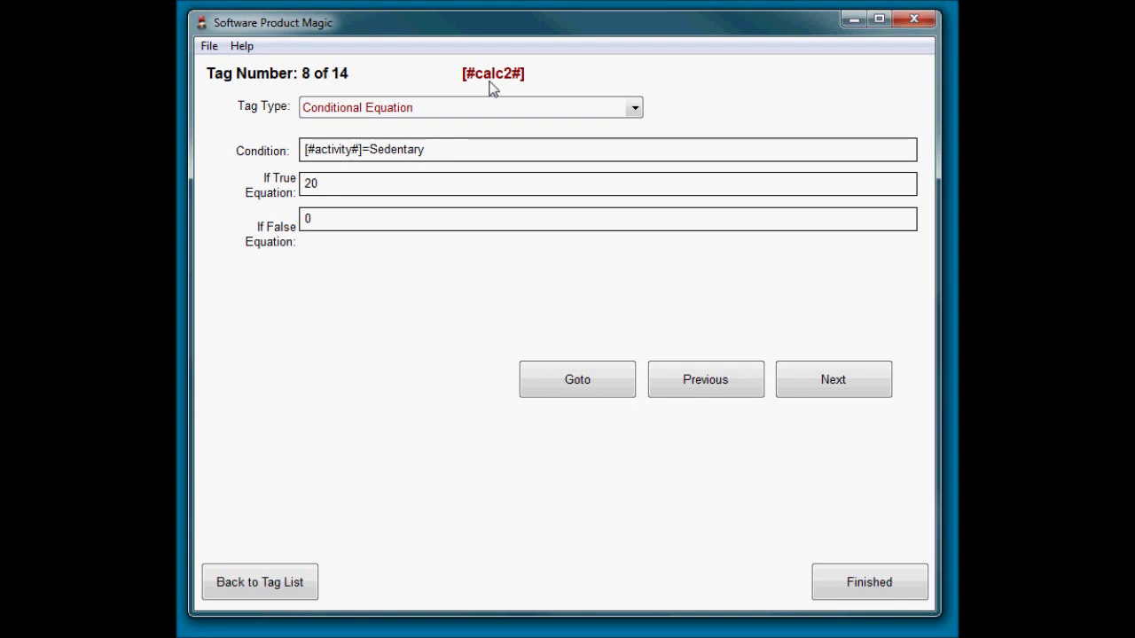
click(437, 149)
drag(438, 149, 297, 149)
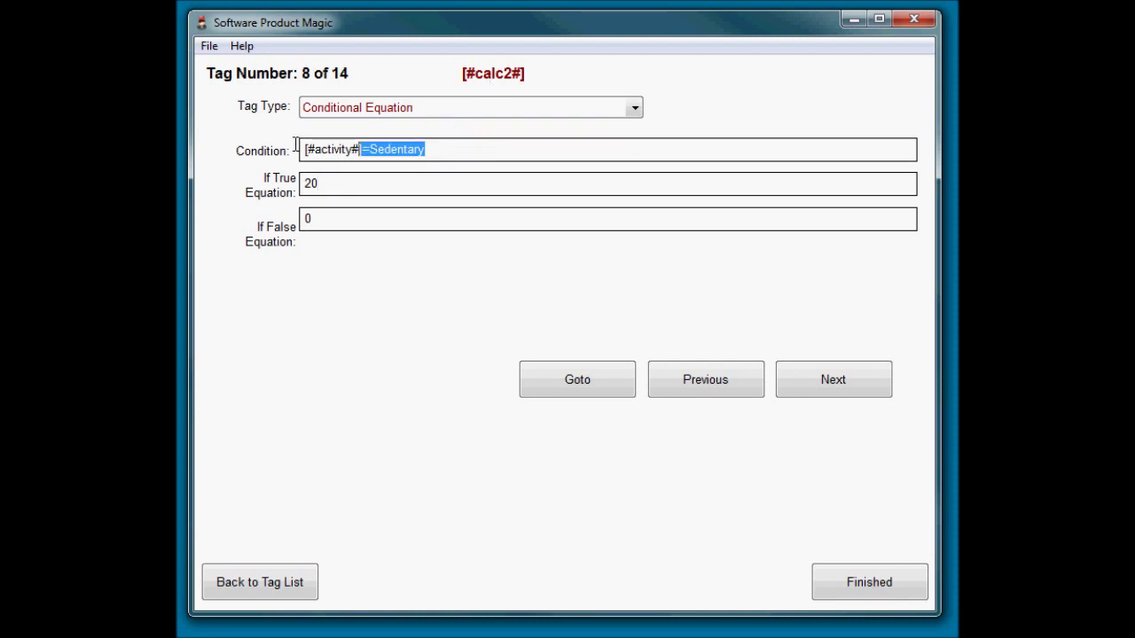
click(464, 150)
click(340, 215)
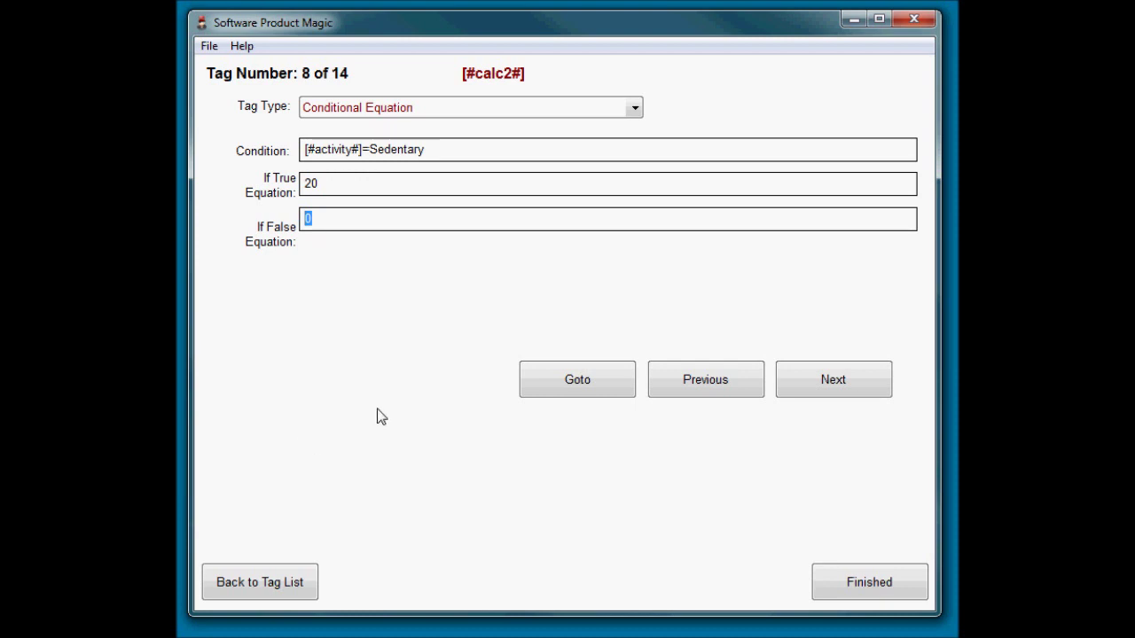
click(444, 223)
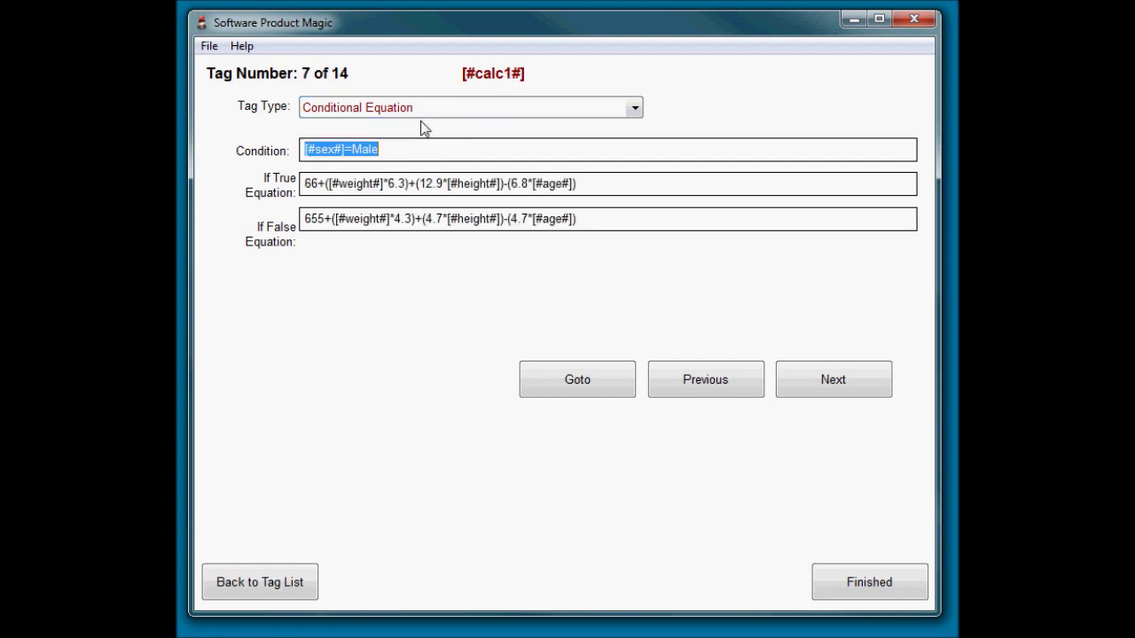
- Examine how calc1's condition [#sex#]=Male selects between its if-true equation and its if-false equation
click(407, 149)
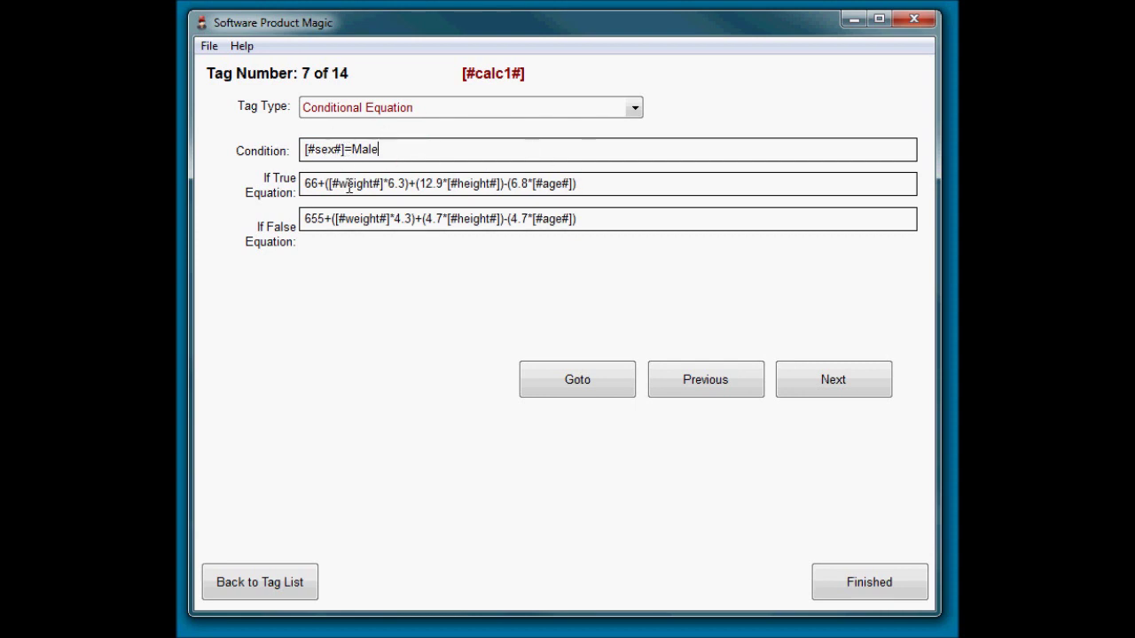
drag(603, 184, 191, 154)
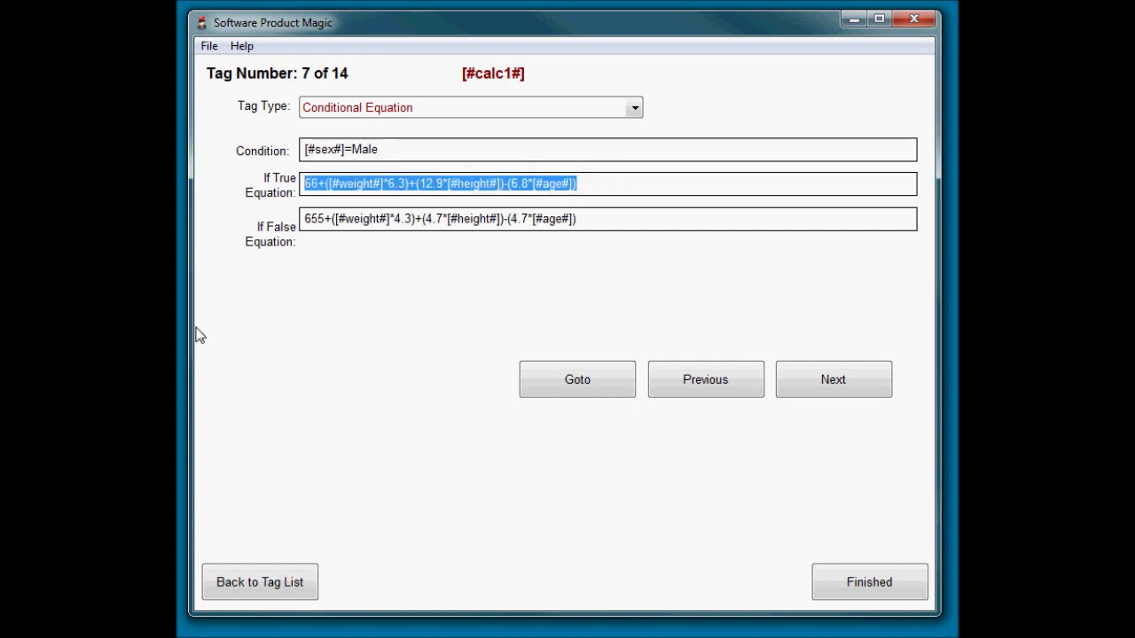
click(403, 149)
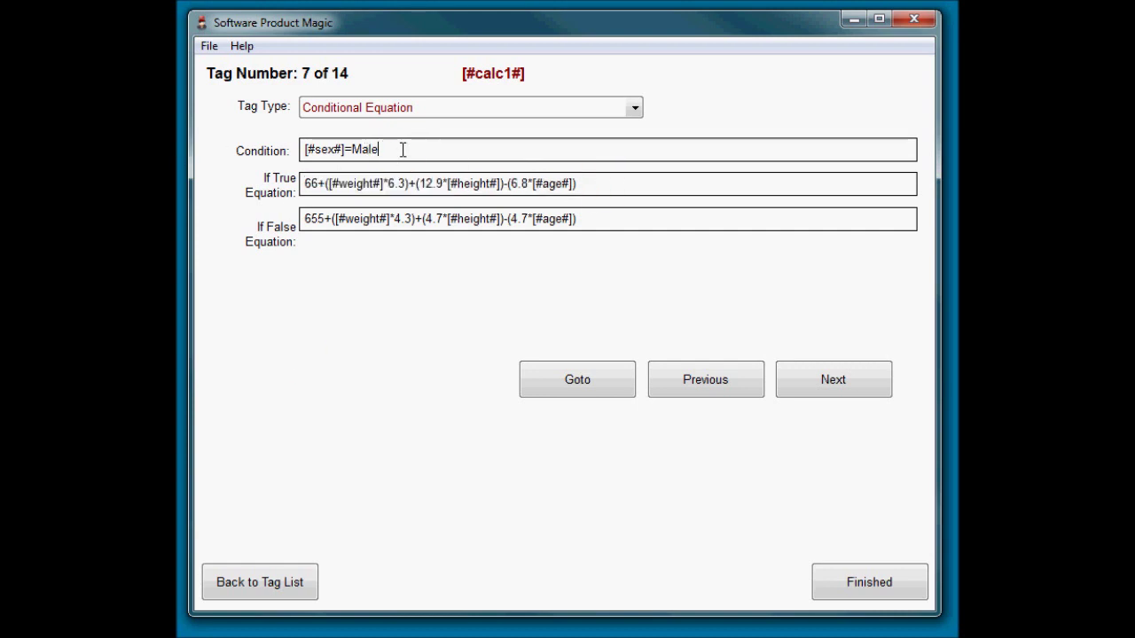
drag(593, 223, 297, 222)
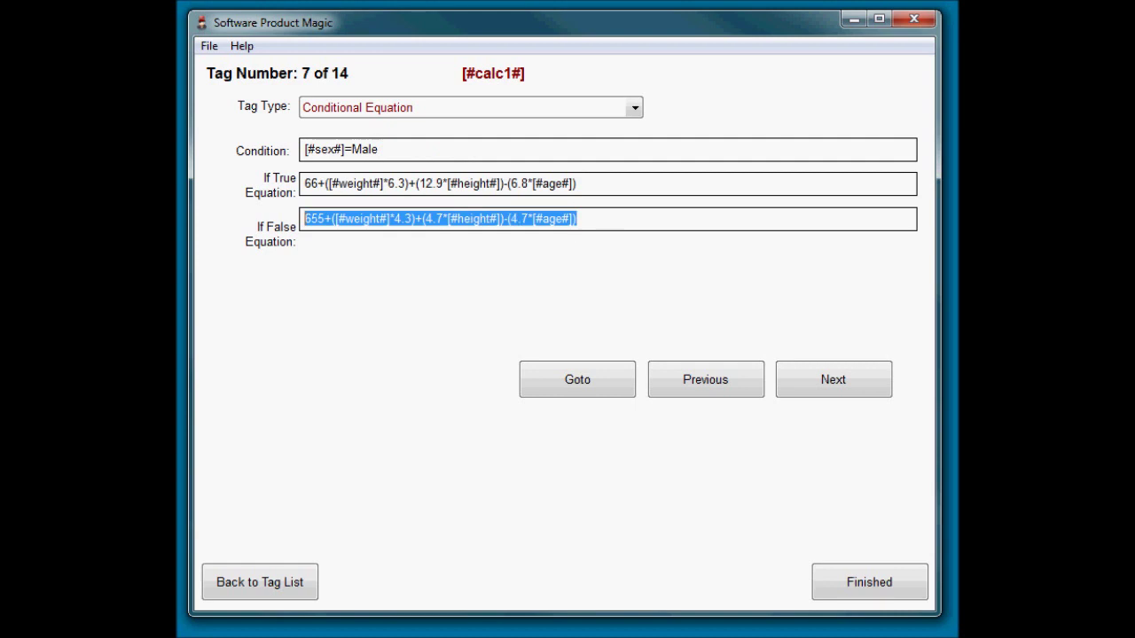
click(381, 190)
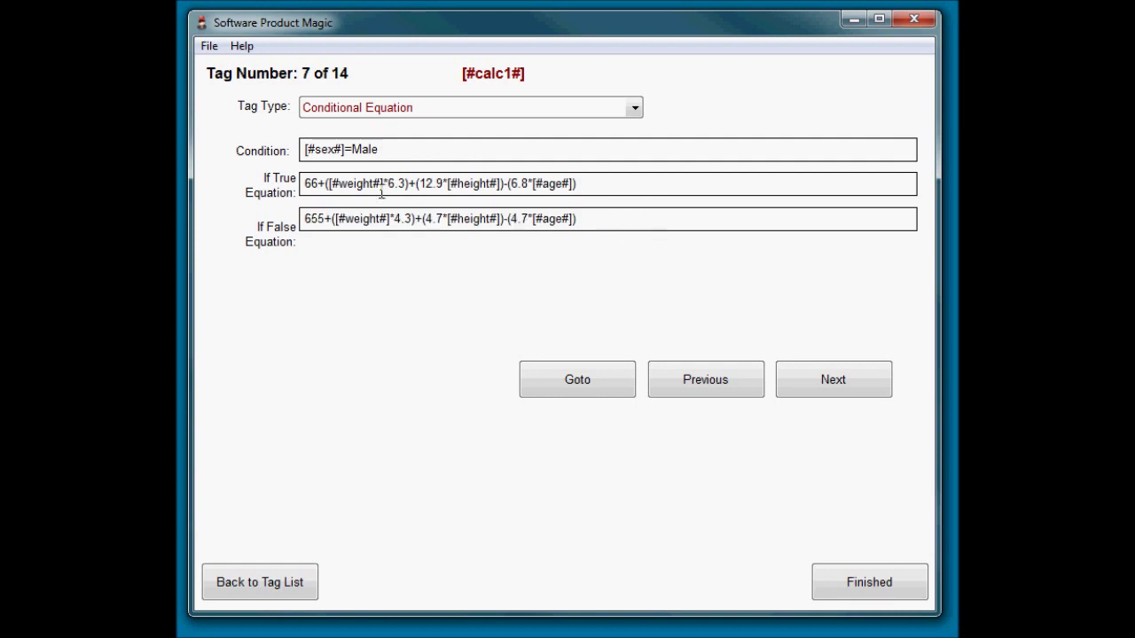
click(611, 183)
click(629, 147)
click(632, 180)
click(630, 219)
click(630, 187)
click(631, 223)
click(416, 149)
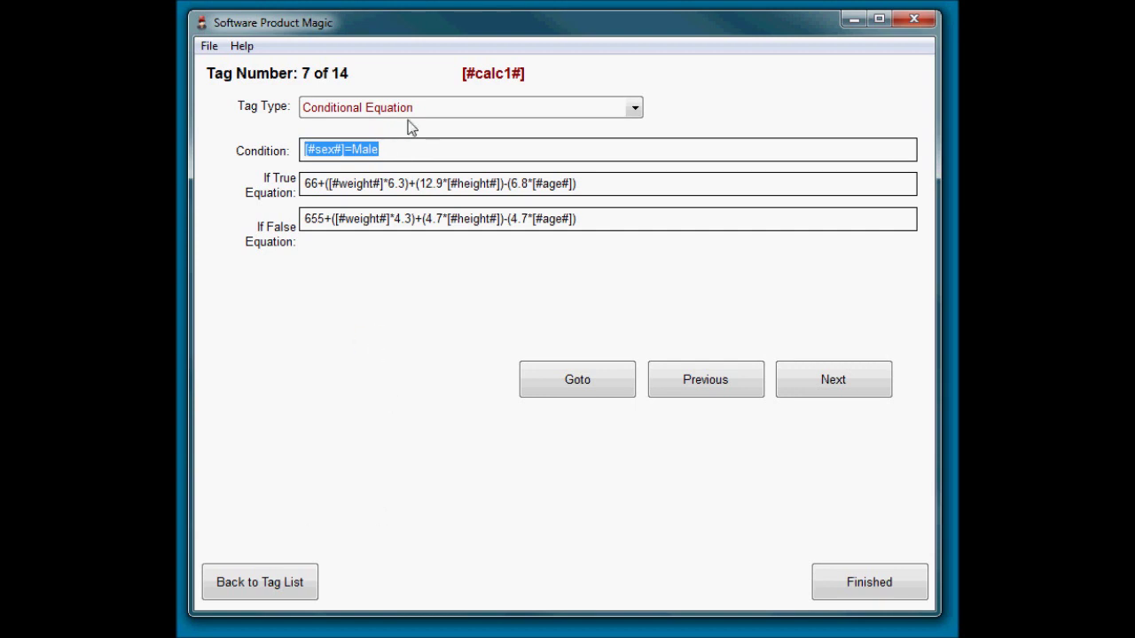
click(405, 147)
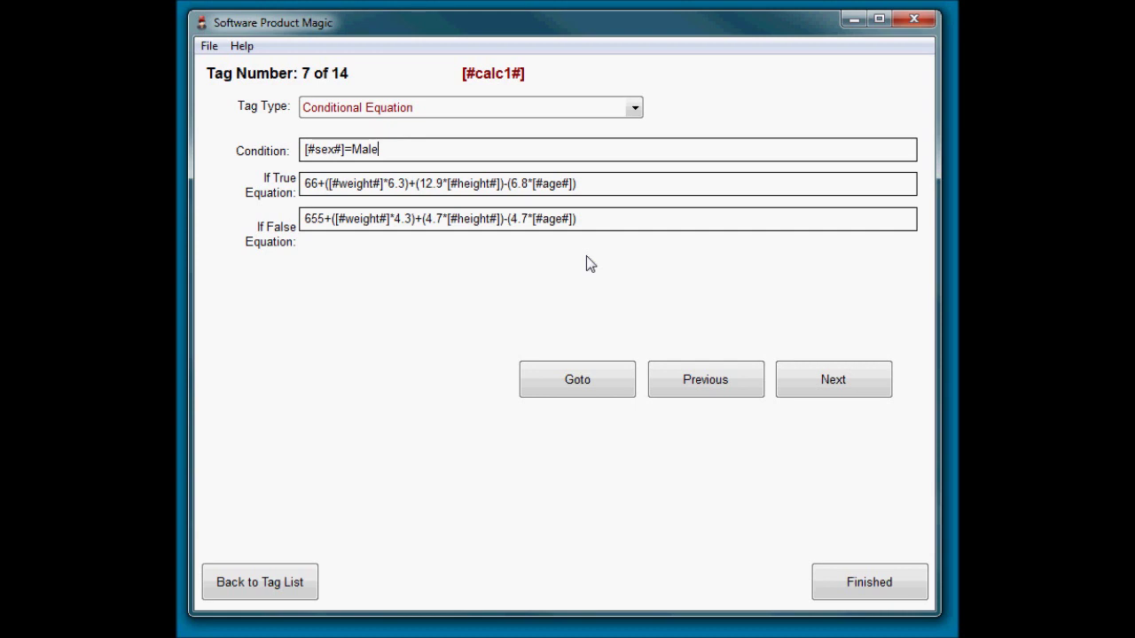
- Go on to the calorieintake tag, then return to the tag list and add a tag named test
click(832, 383)
click(832, 383)
click(832, 383)
click(832, 383)
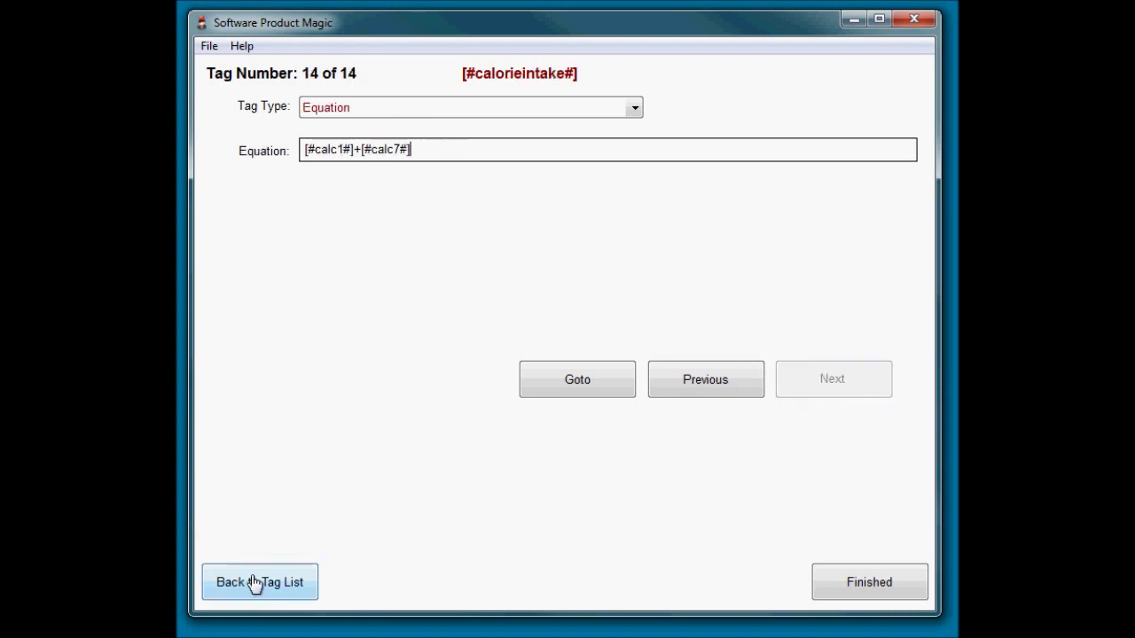
click(258, 583)
click(311, 186)
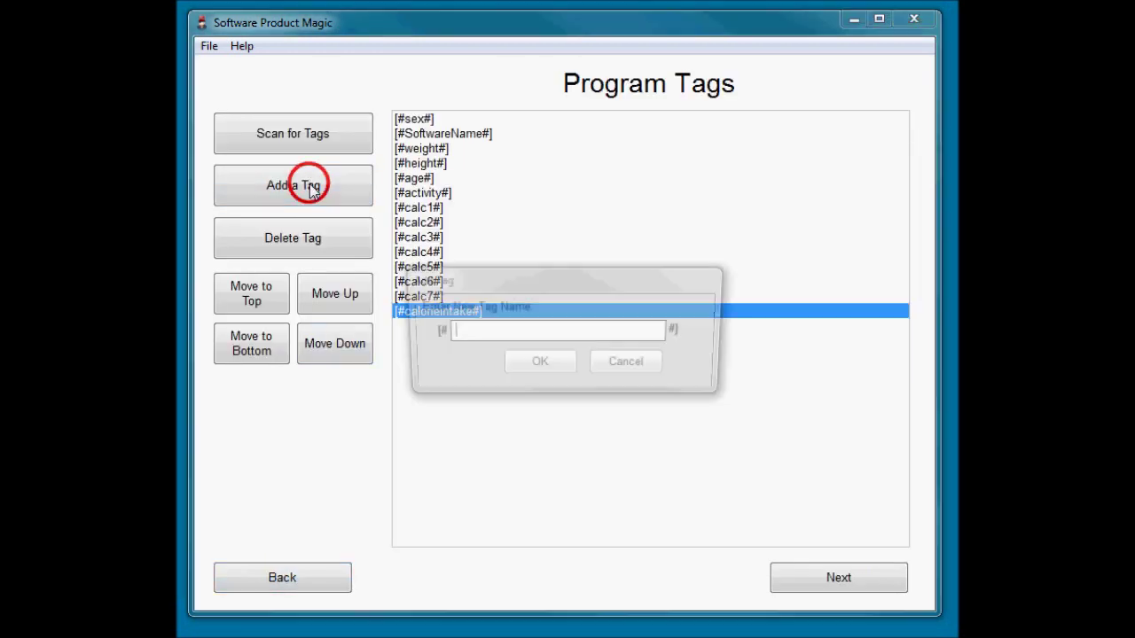
text(test)
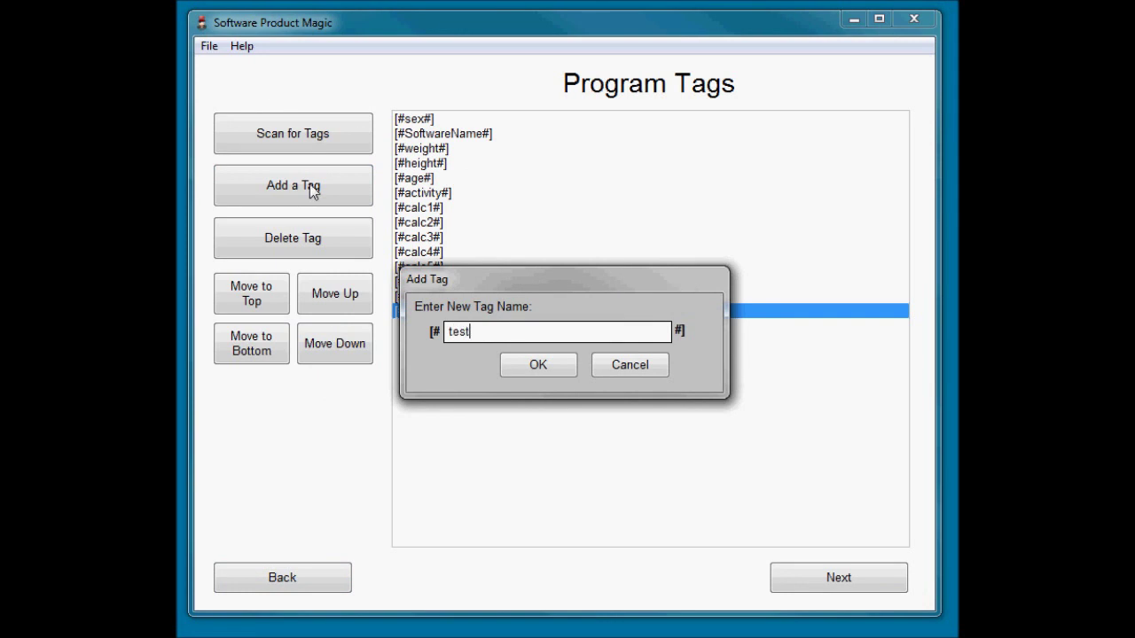
click(538, 373)
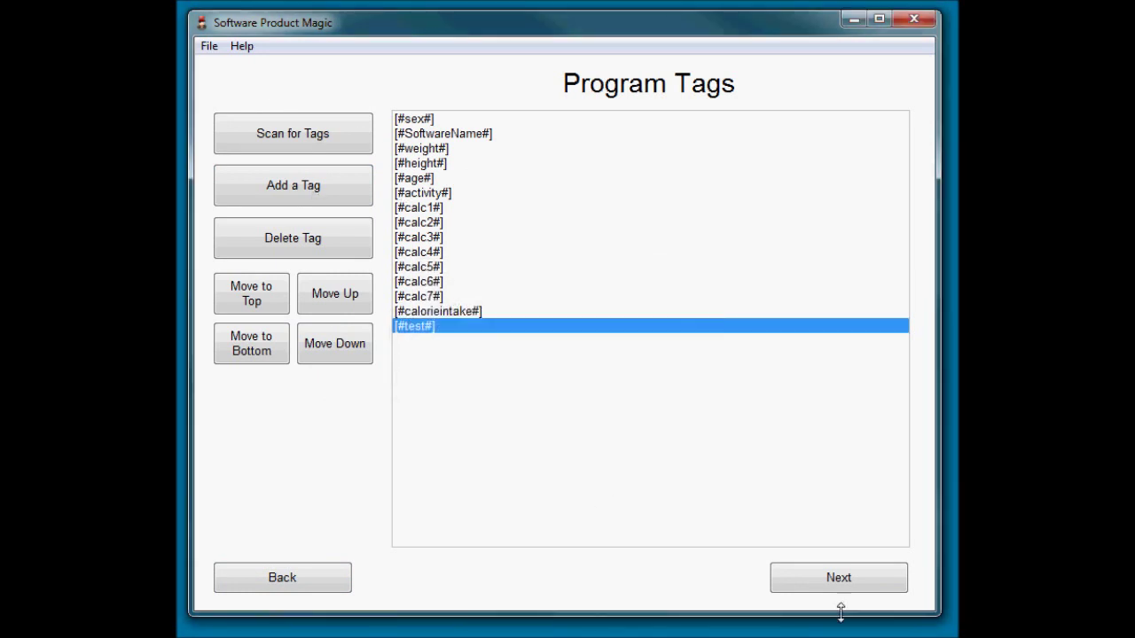
- Open the test tag for editing and set its tag type to Conditional Equation
click(838, 578)
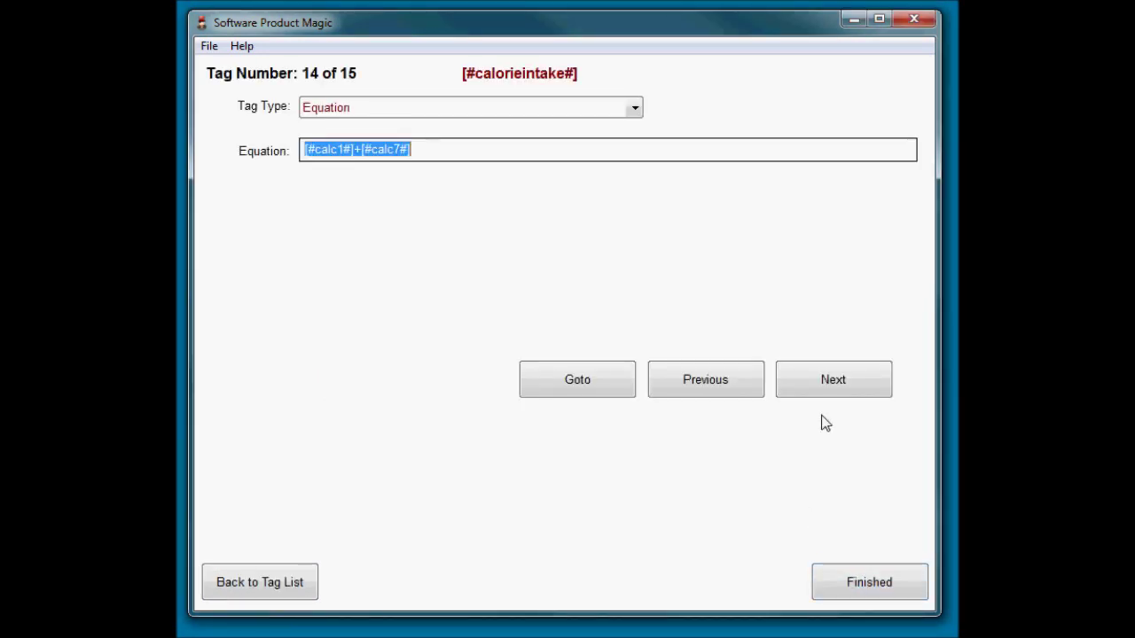
click(834, 390)
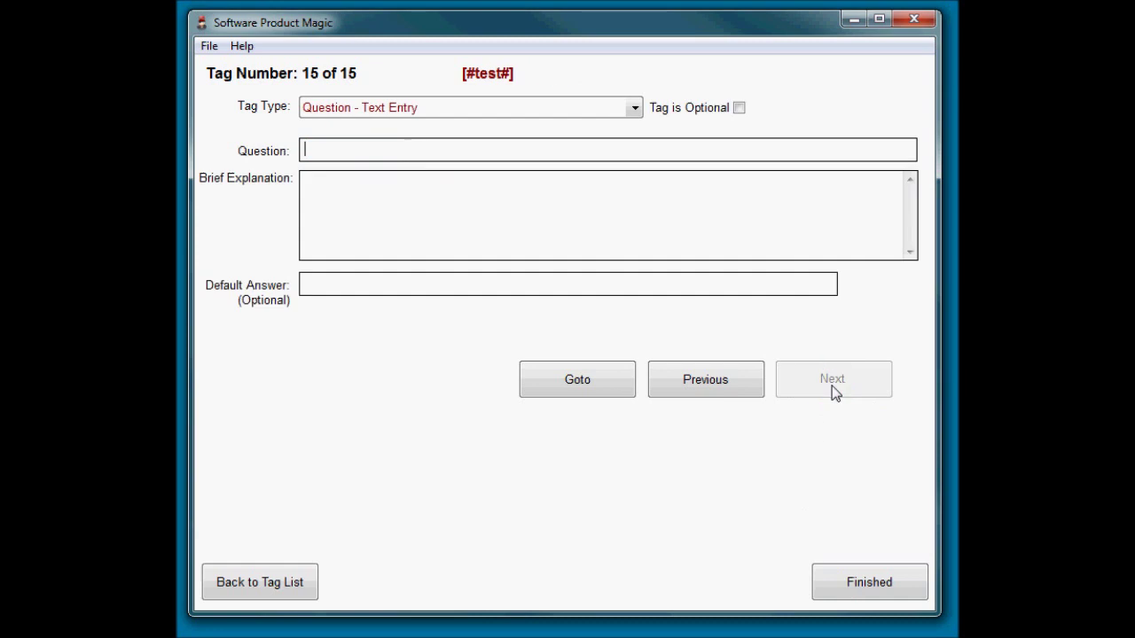
click(635, 109)
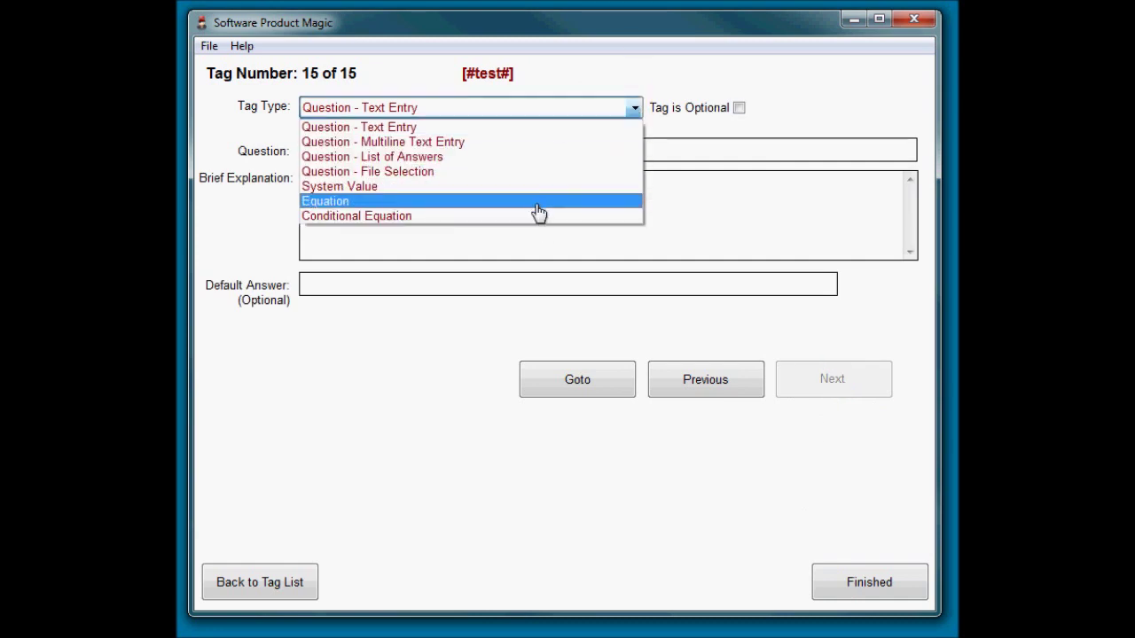
click(537, 216)
- Enter [#age#]<40 as the condition of the test tag
click(384, 155)
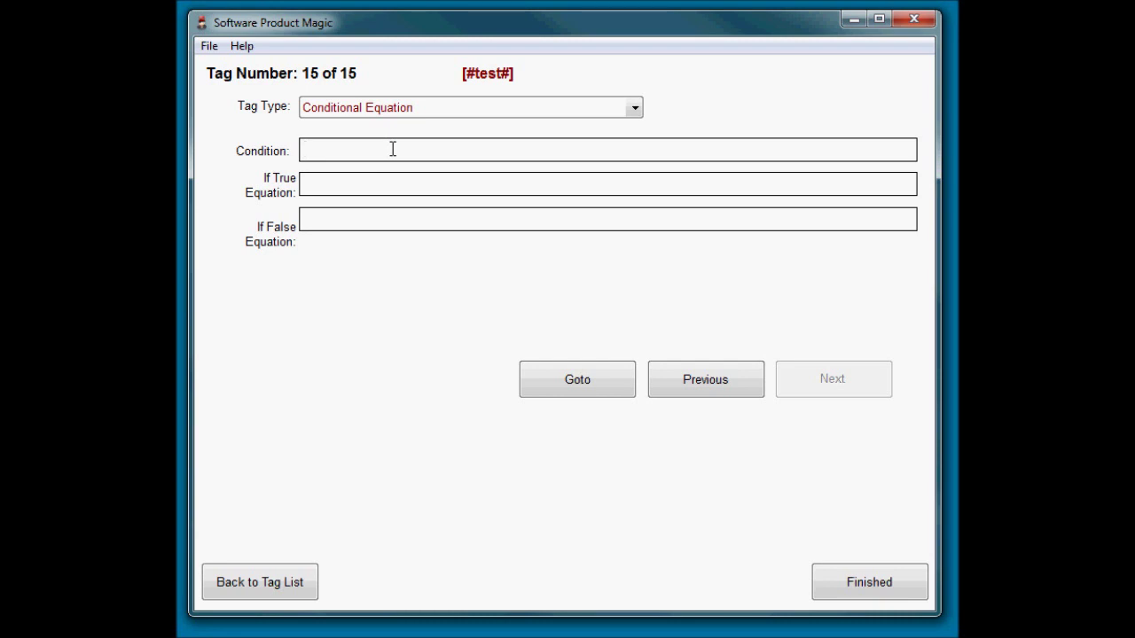
text([#age#])
text(<40)
key(Tab)
key(Tab)
key(shift+Tab)
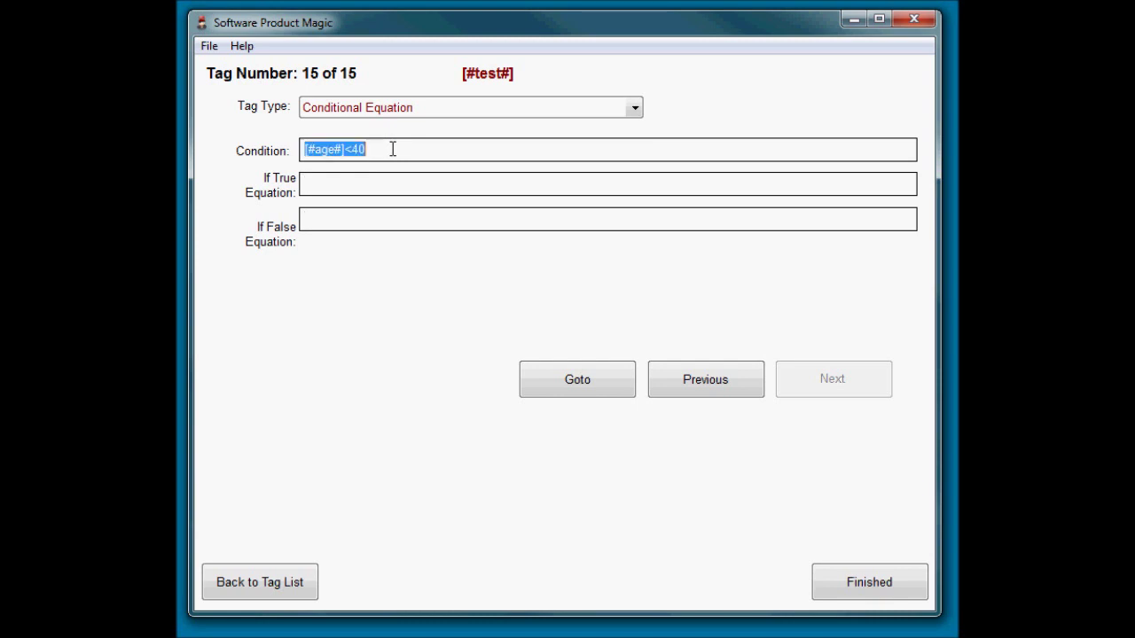
- Try the comparison operators =, < and > one after another in the test tag's age condition
click(393, 149)
key(shift+Right)
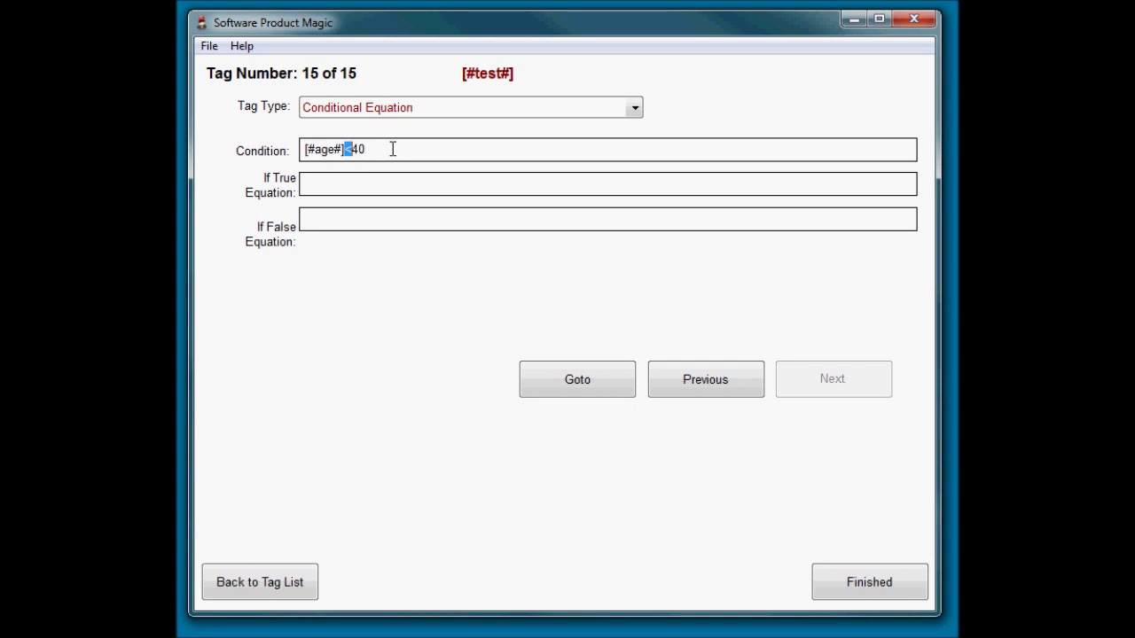
text(=)
key(shift+Left)
text(<)
key(shift+Left)
text(>)
- Replace the test tag's condition with a list of the comparison operators = < > #
click(380, 183)
click(337, 220)
click(401, 151)
key(Left)
key(Left)
key(shift+Left)
text(=)
key(ctrl+z)
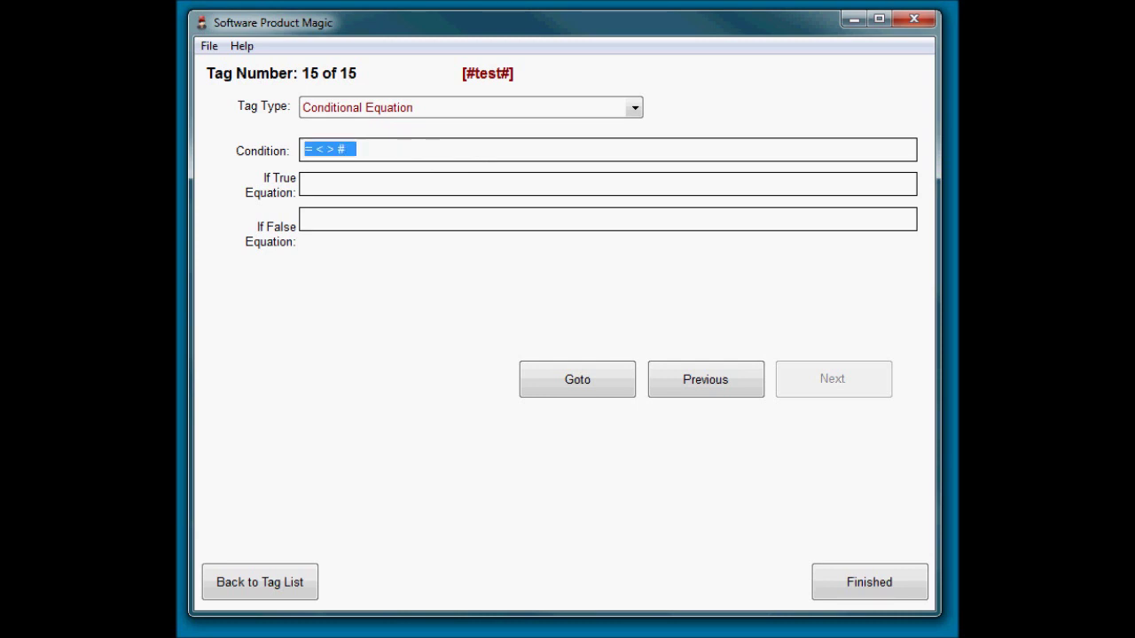
- Clear the operator list and start the condition with the placeholder reference [#tagname#] and a comparison operator
key(BackSpace)
text([)
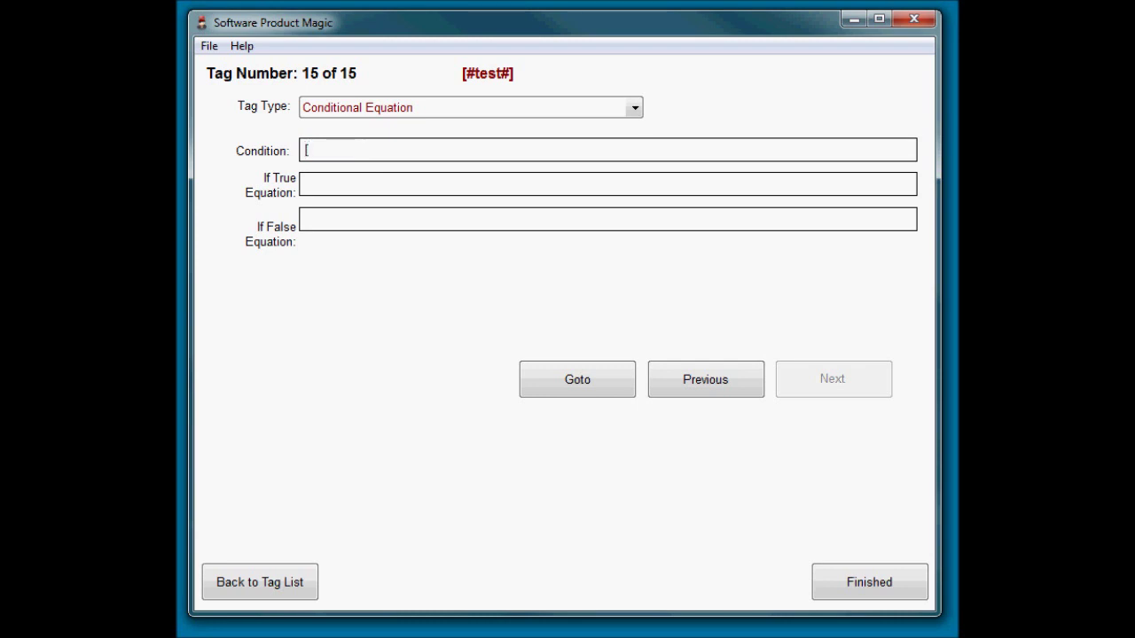
text(#tagname#])
key(BackSpace)
text(]>)
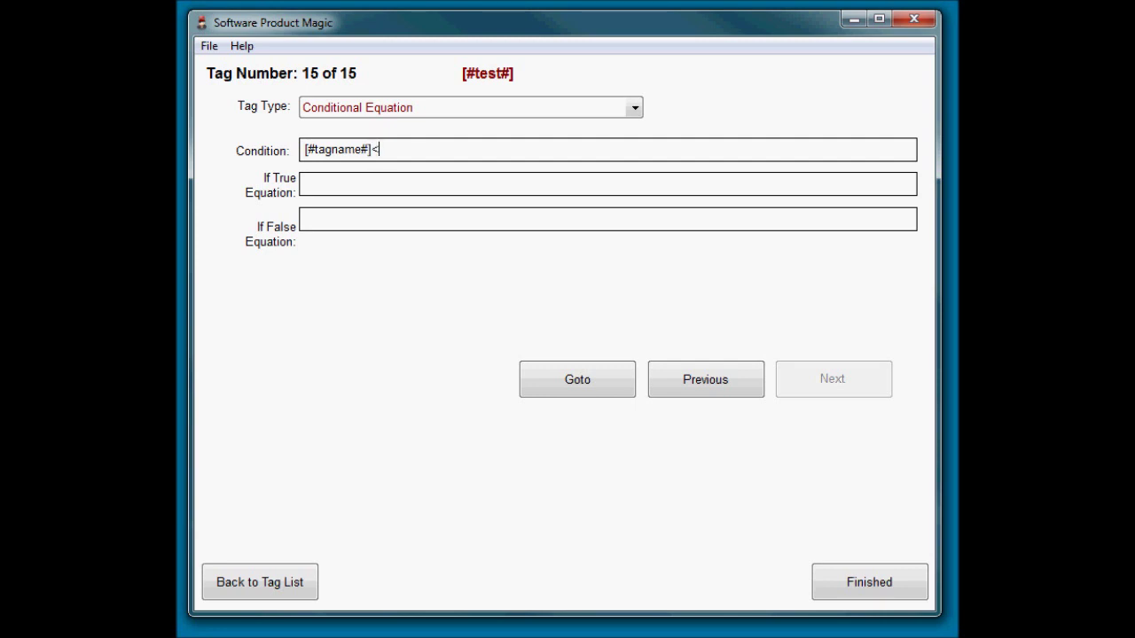
- Try other comparison operators, then make the condition compare [#Name#] with a sample first name using the # operator
key(BackSpace)
text(>)
key(BackSpace)
text(=)
key(BackSpace)
text(#Fred)
- Return to the tag list and add two more tags named test2 and test3
click(229, 601)
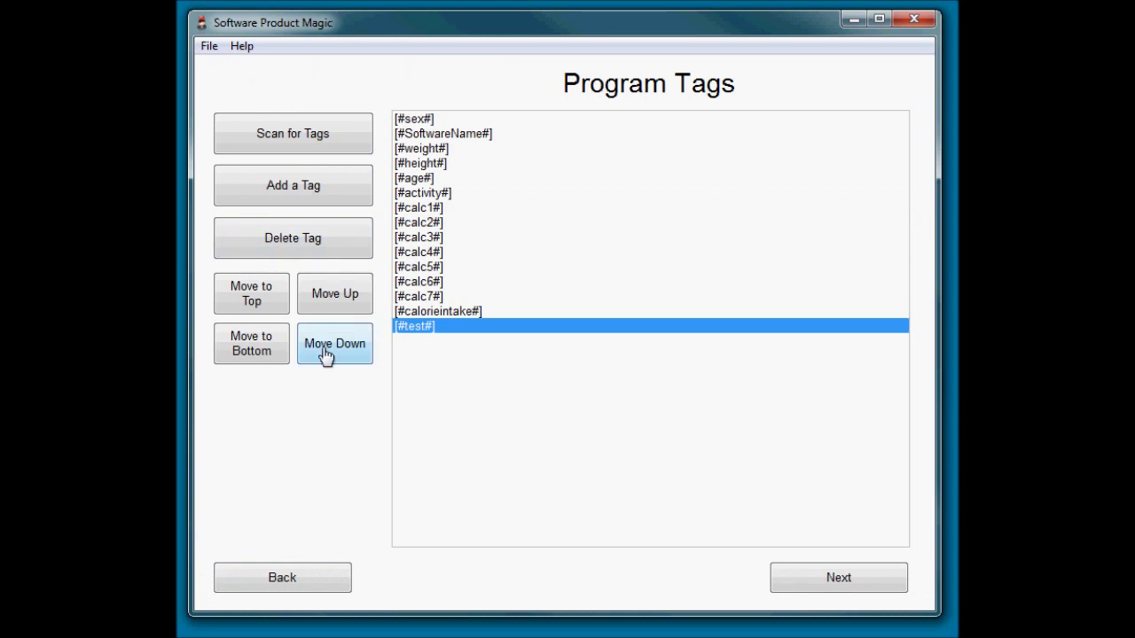
click(279, 184)
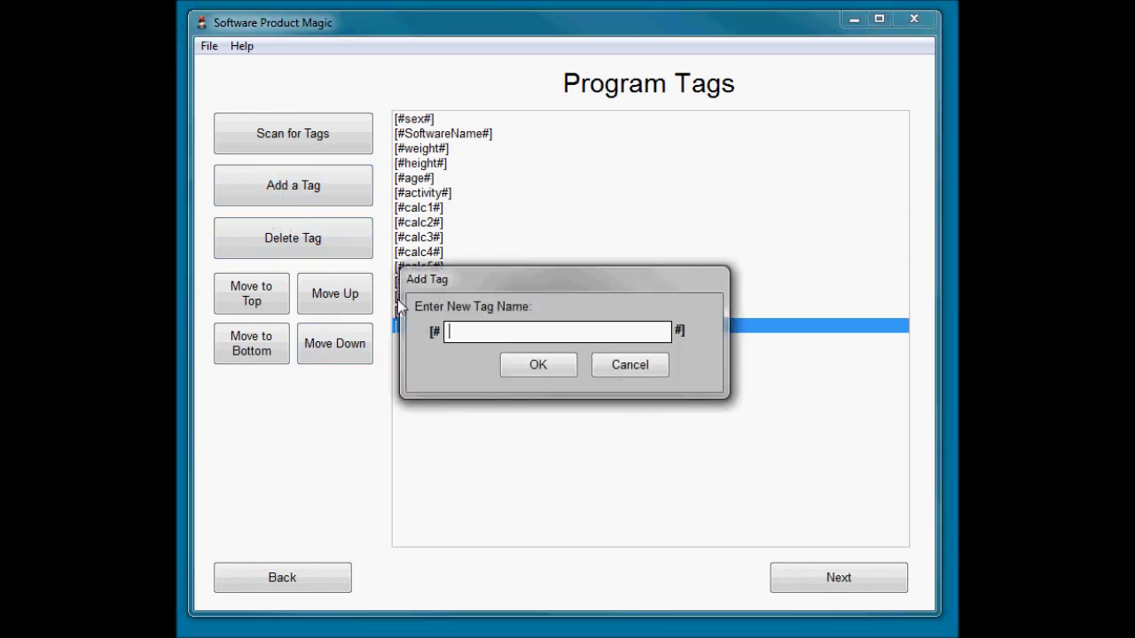
text(test2)
click(538, 364)
click(279, 201)
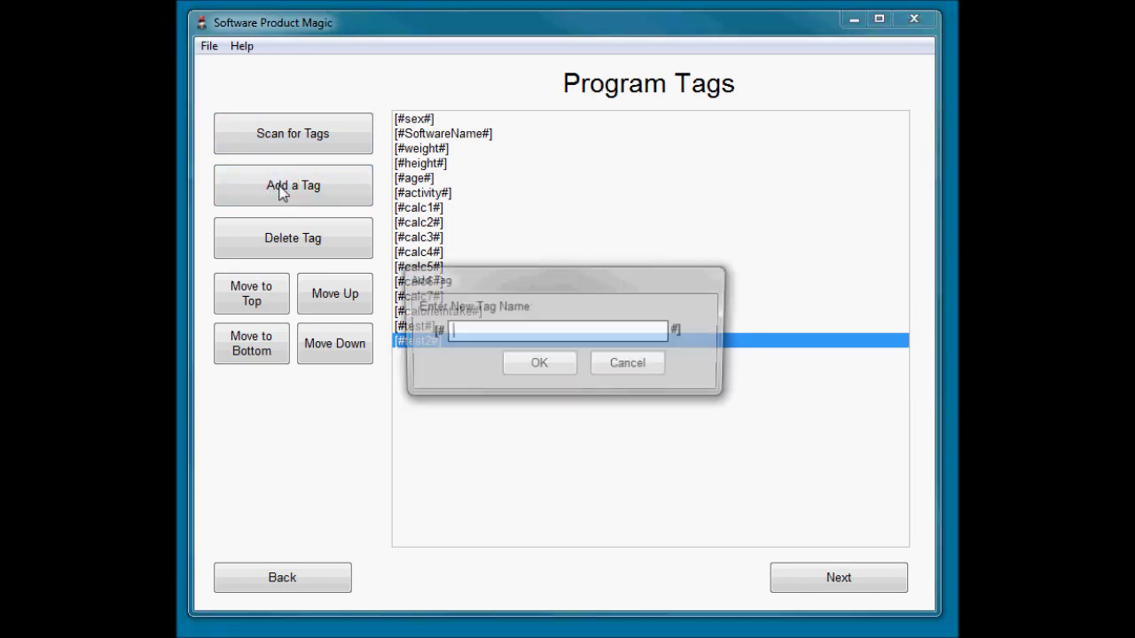
text(test3)
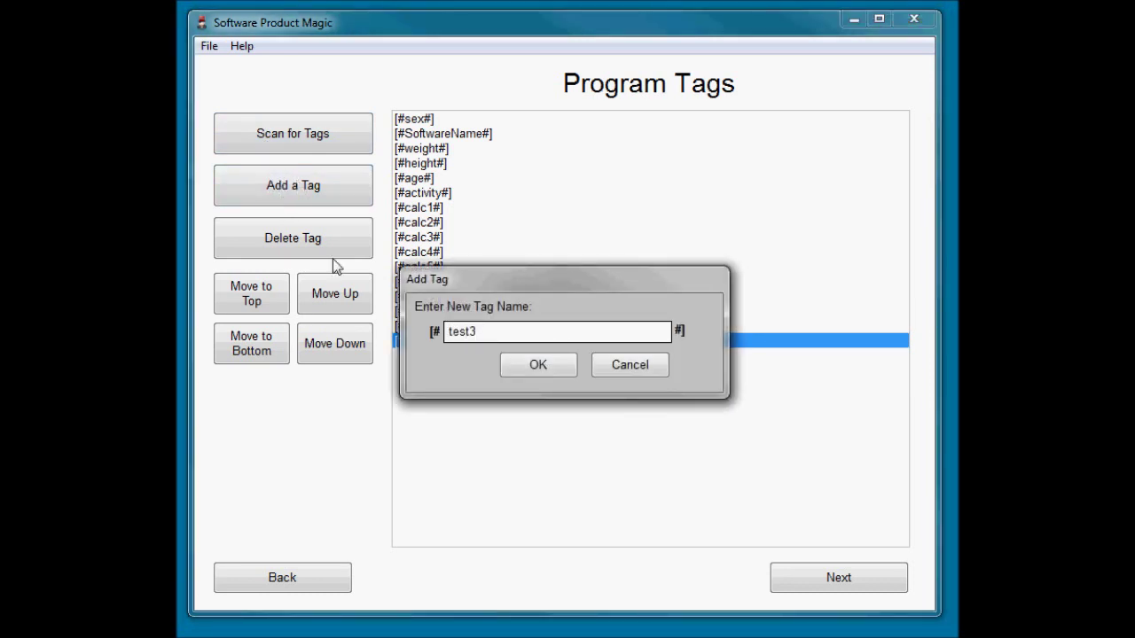
click(538, 364)
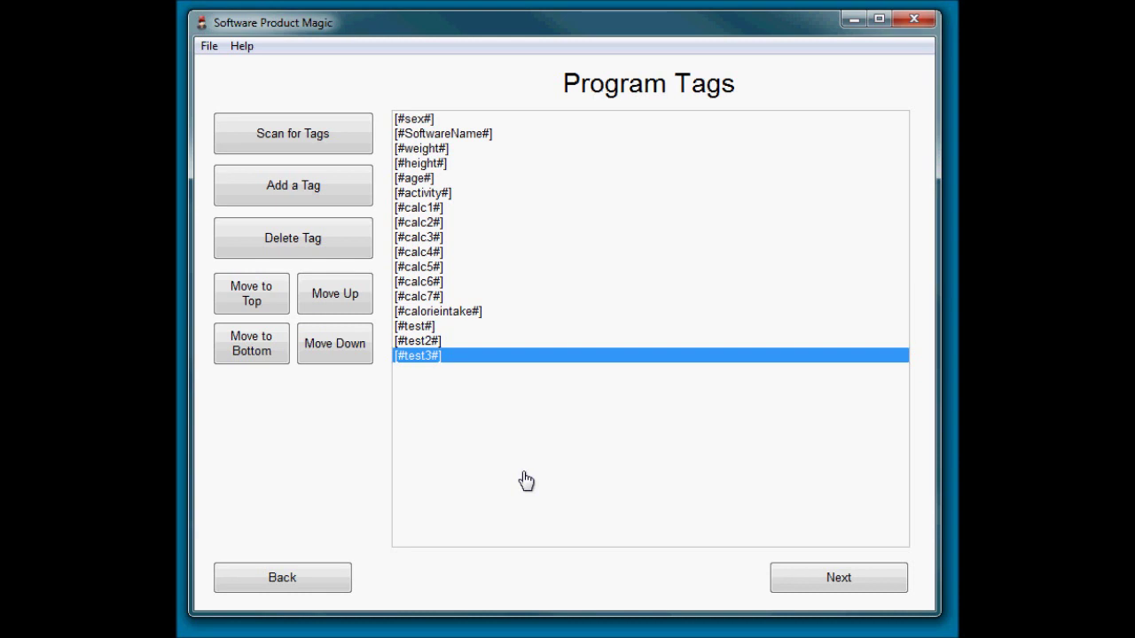
- Examine the order of the tags in the list, from sex and weight to test, test2 and test3
click(413, 149)
click(423, 120)
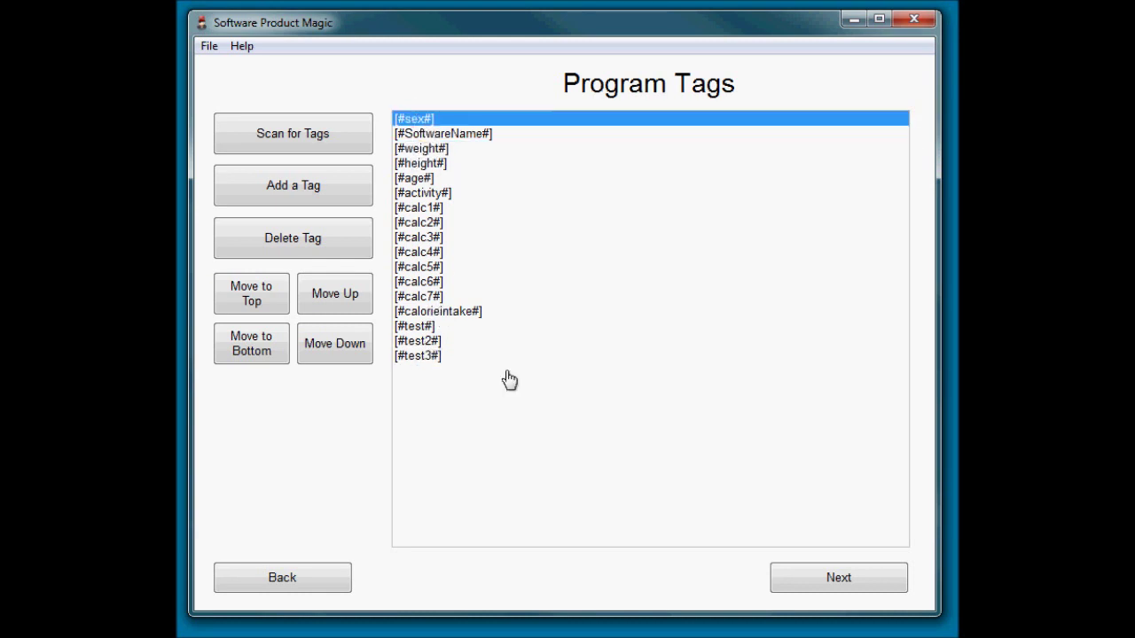
click(445, 148)
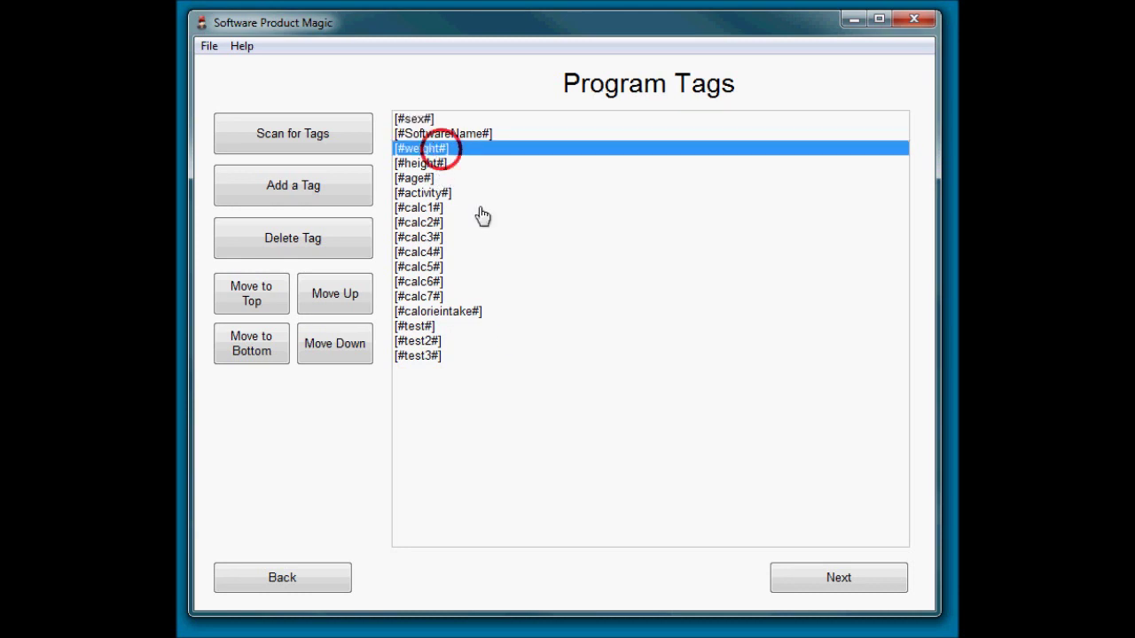
click(448, 326)
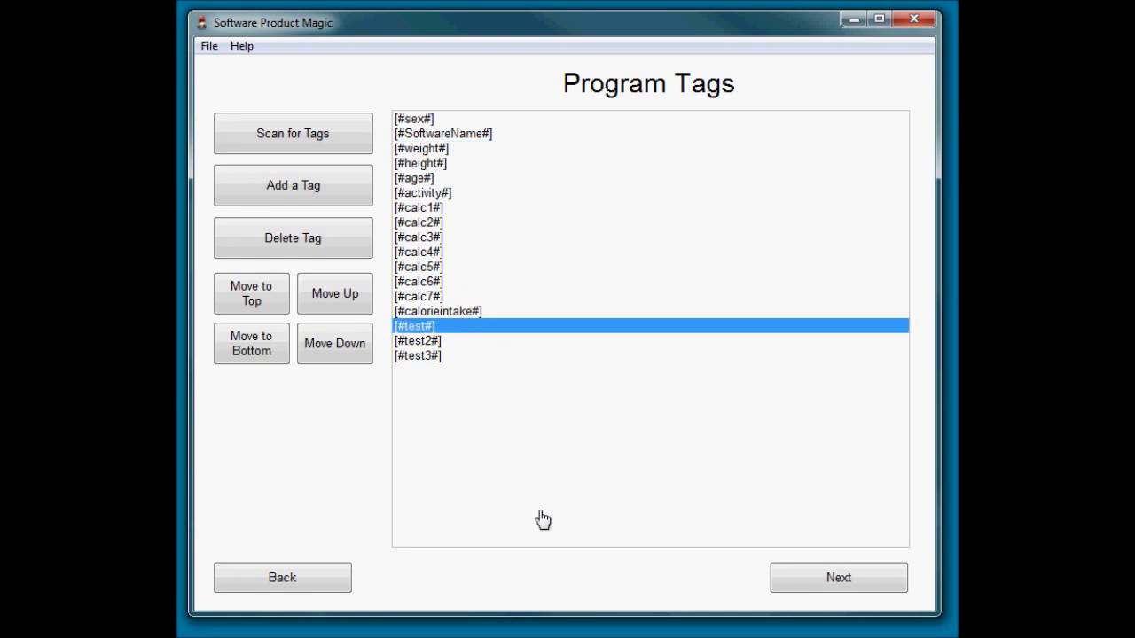
click(425, 356)
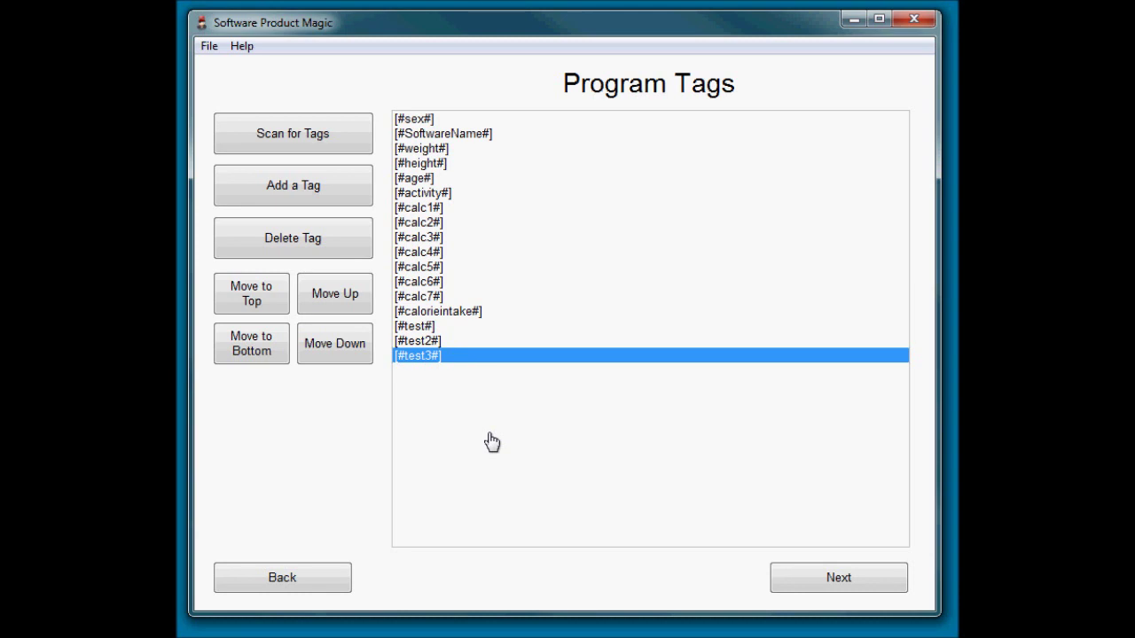
click(435, 339)
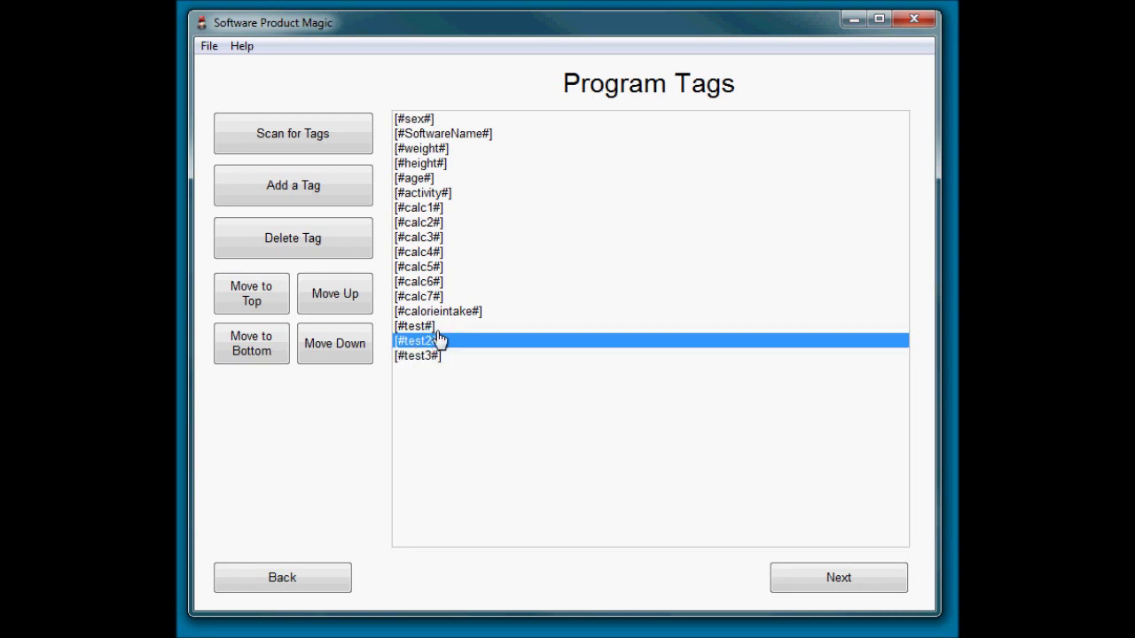
- Open the test tag and change the tag referenced in its condition to [#Sex#]
click(435, 329)
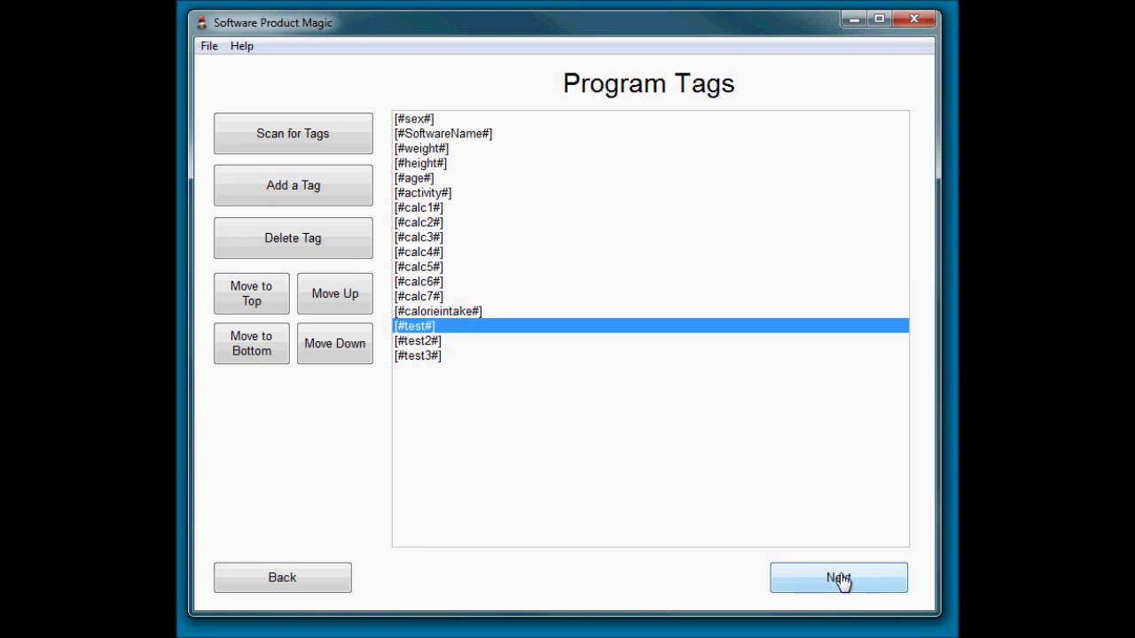
click(839, 578)
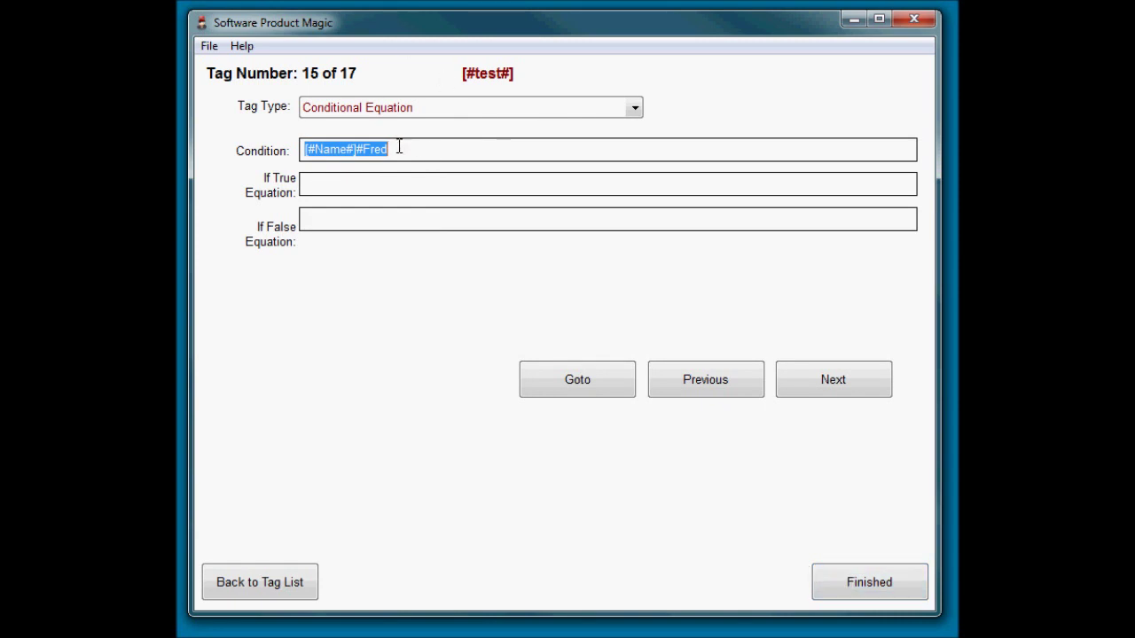
click(426, 152)
drag(426, 151, 306, 150)
key(Left)
key(Right)
key(Right)
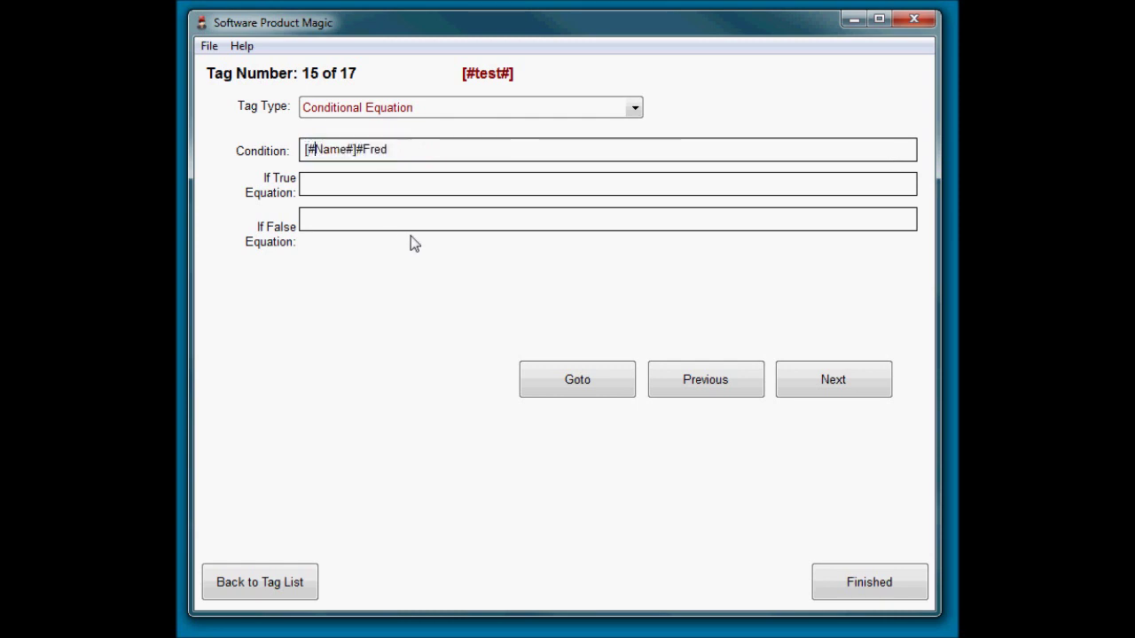
key(shift+Right)
key(shift+Right)
key(shift+Right)
key(shift+Right)
text(Sex)
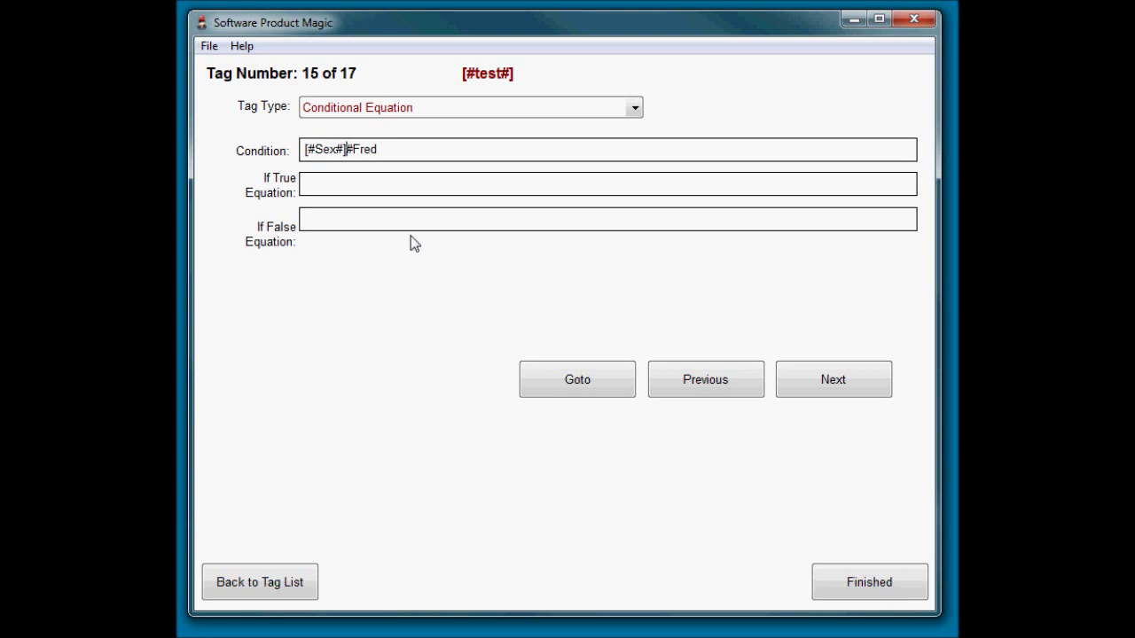
- Set the condition's operator to = and its comparison value to Male, then move to the if-true equation
key(shift+Right)
text(=)
key(shift+End)
text(Male)
click(382, 185)
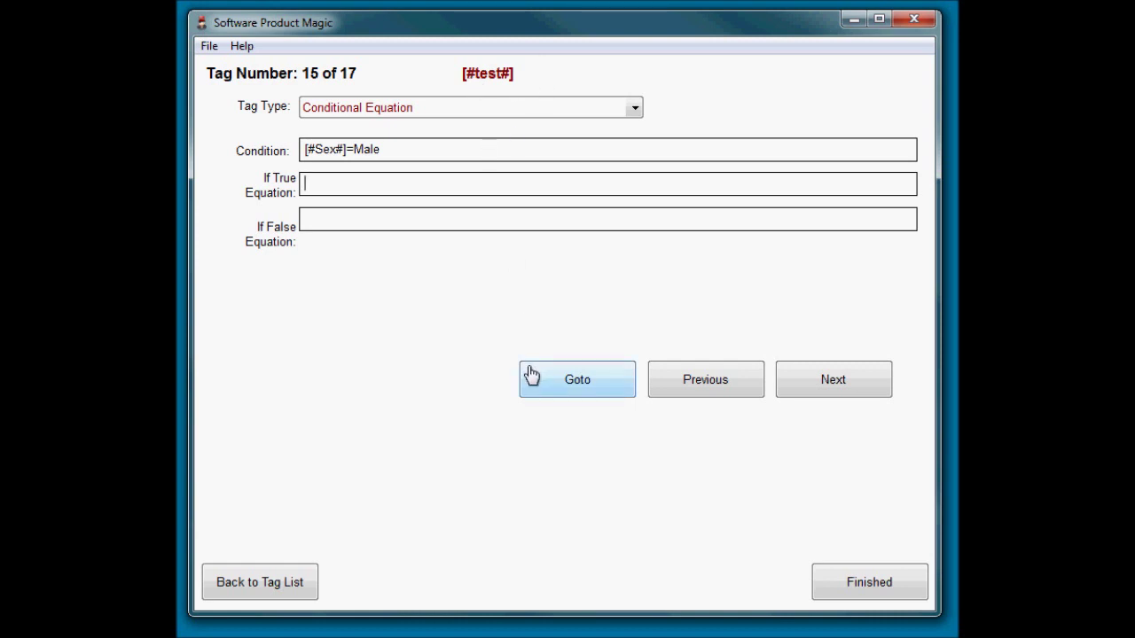
- Set the test tag's if-true equation to 1 and its if-false equation to 0
text(1)
click(354, 218)
text(0)
- Go to the test2 tag, make it a Conditional Equation and set its condition to [#Weight#]>200
click(841, 391)
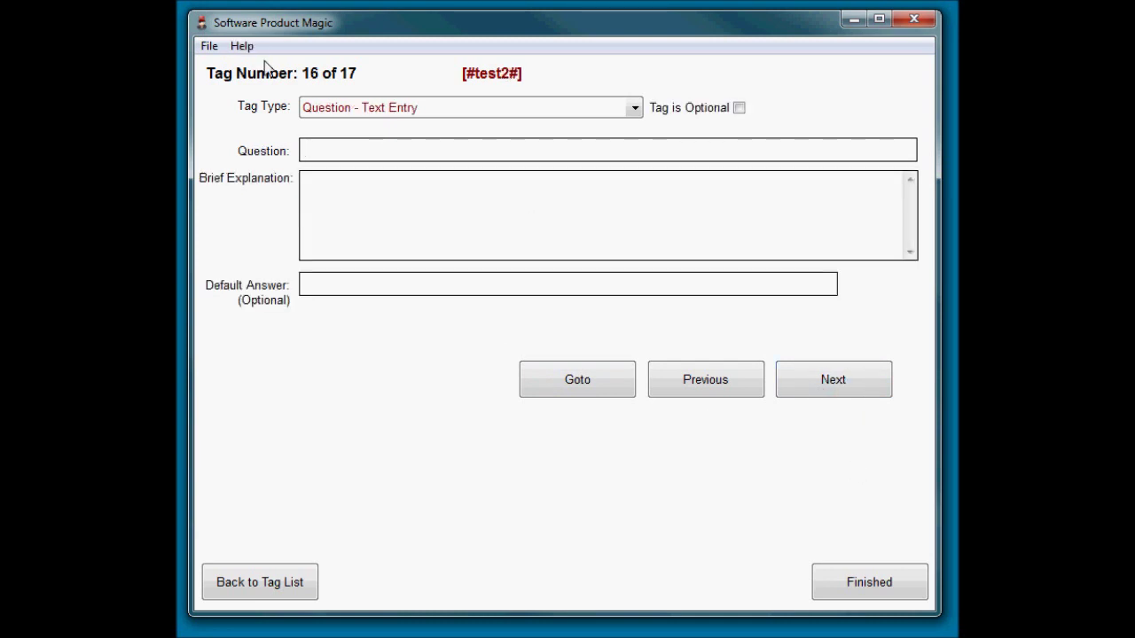
click(438, 112)
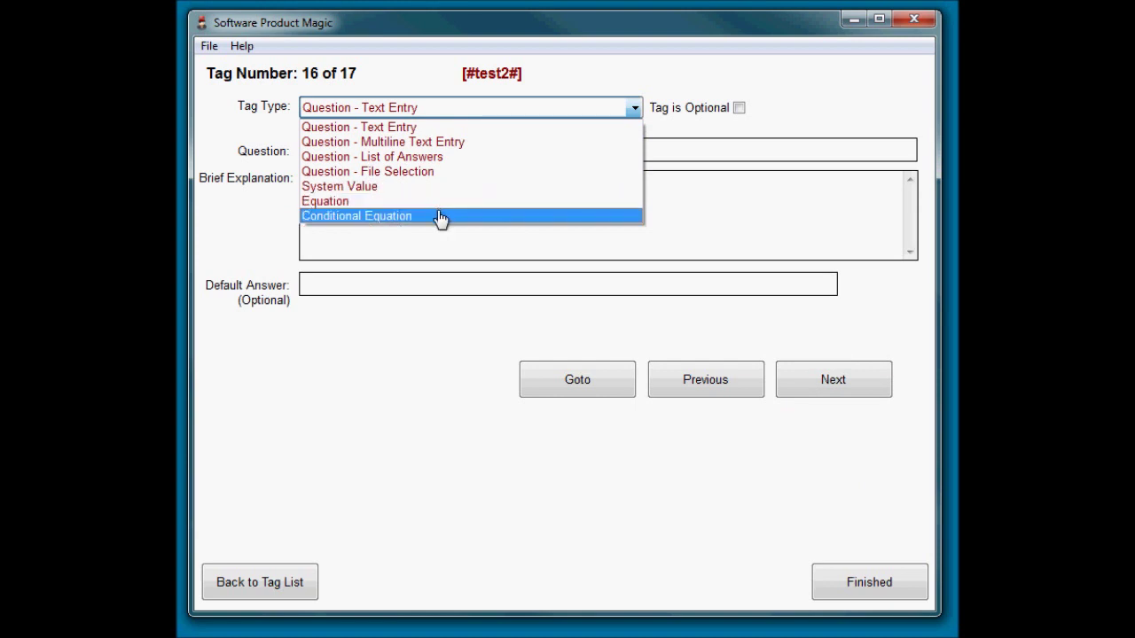
click(437, 216)
click(365, 151)
text([#Weight#])
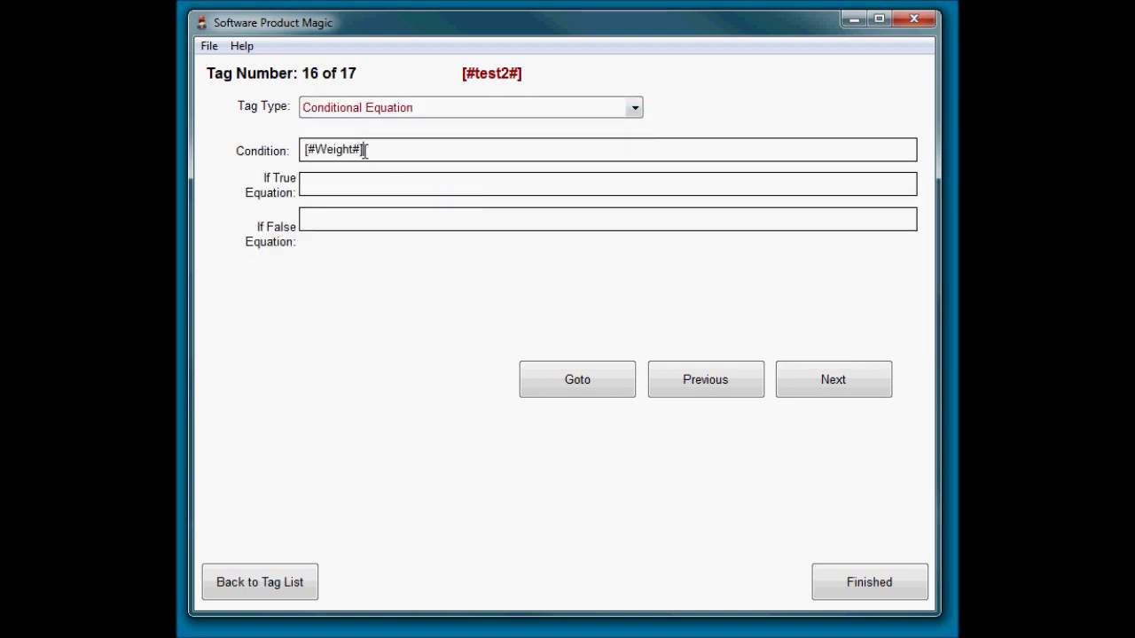
text(>200)
- Set test2's if-true equation to [#test#]+1 and its if-false equation to [#test#]+0
click(378, 184)
text([#test#])
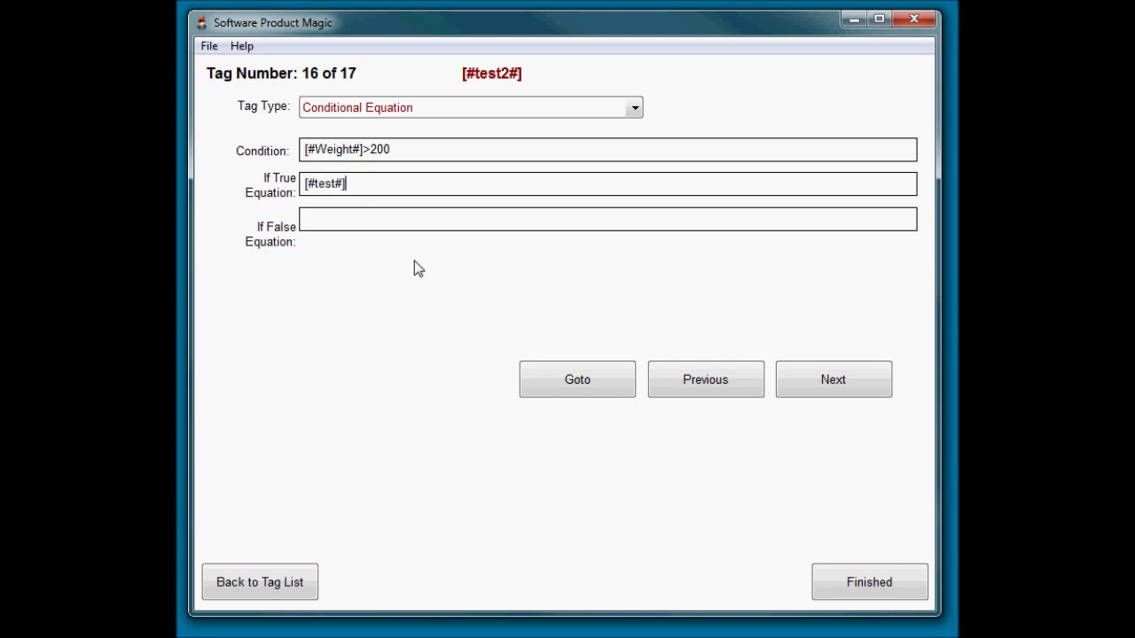
text(+1)
click(365, 221)
text([#test#]+0)
- Go back to the test tag and review its condition and its if-true and if-false values
click(706, 383)
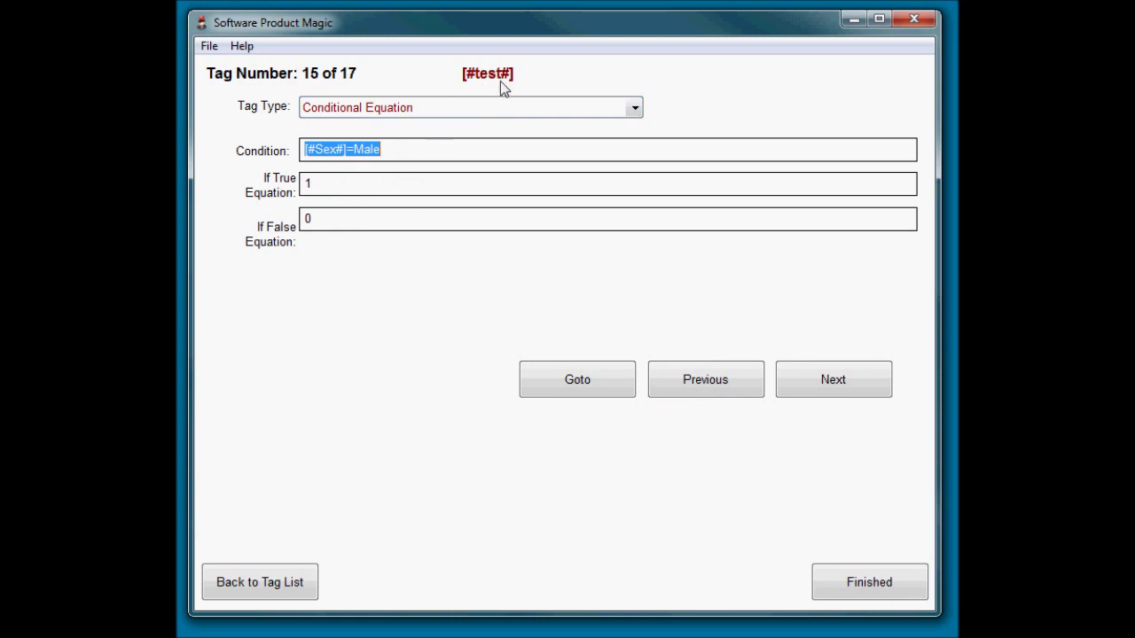
click(399, 150)
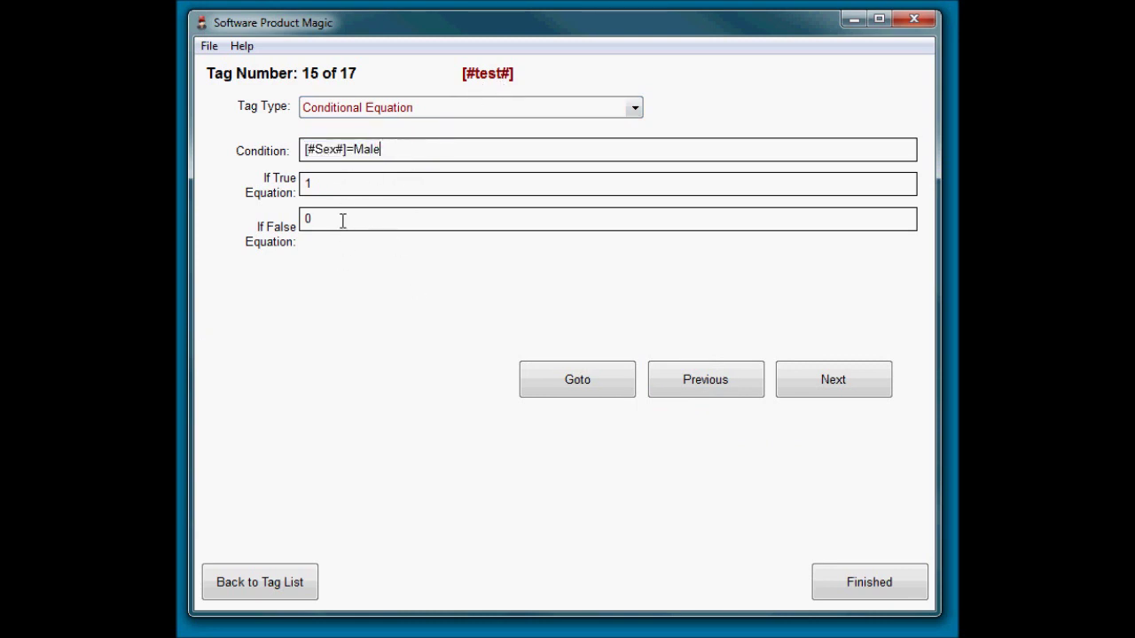
drag(319, 181, 264, 177)
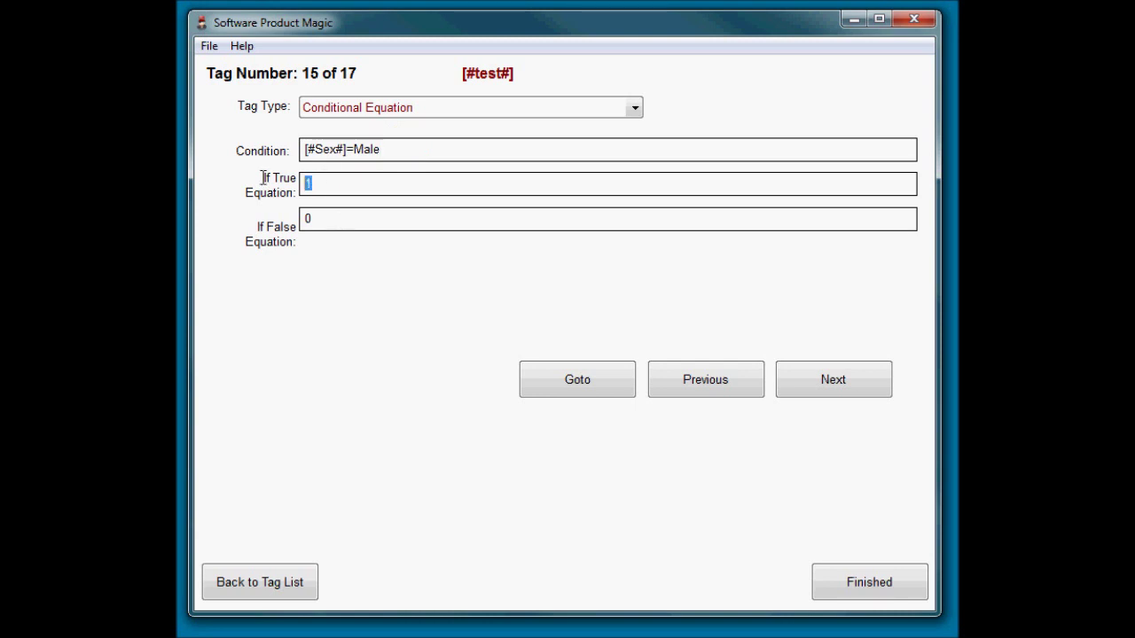
click(345, 184)
- Return to the test2 tag and examine how its weight condition and both equations build on the test tag
click(834, 379)
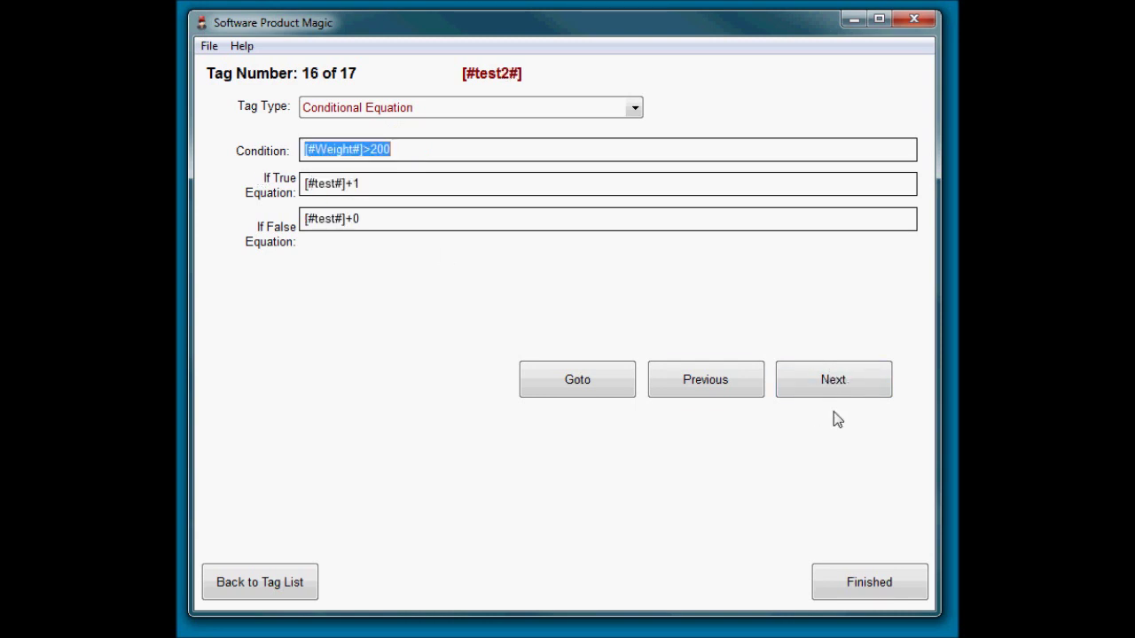
click(419, 149)
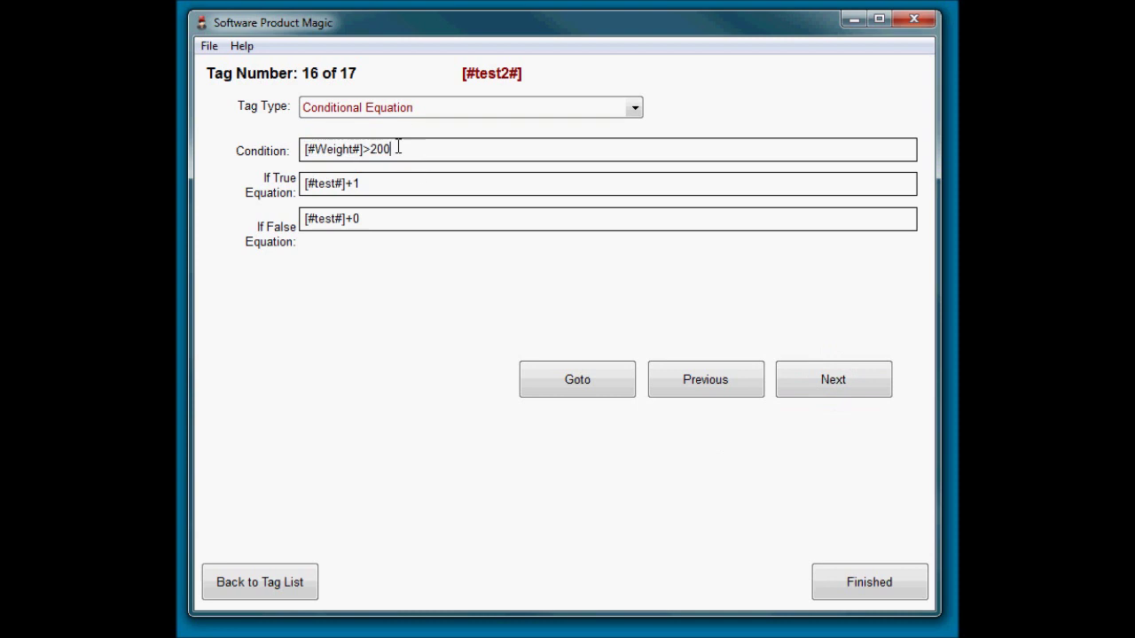
click(372, 184)
click(304, 184)
drag(353, 184, 285, 186)
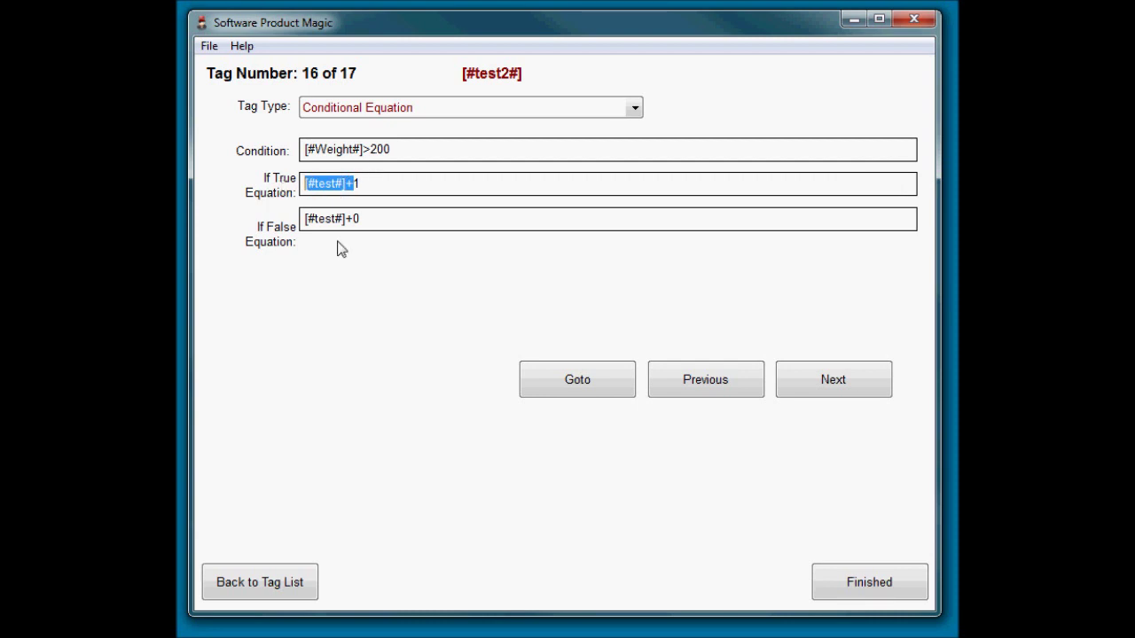
click(381, 186)
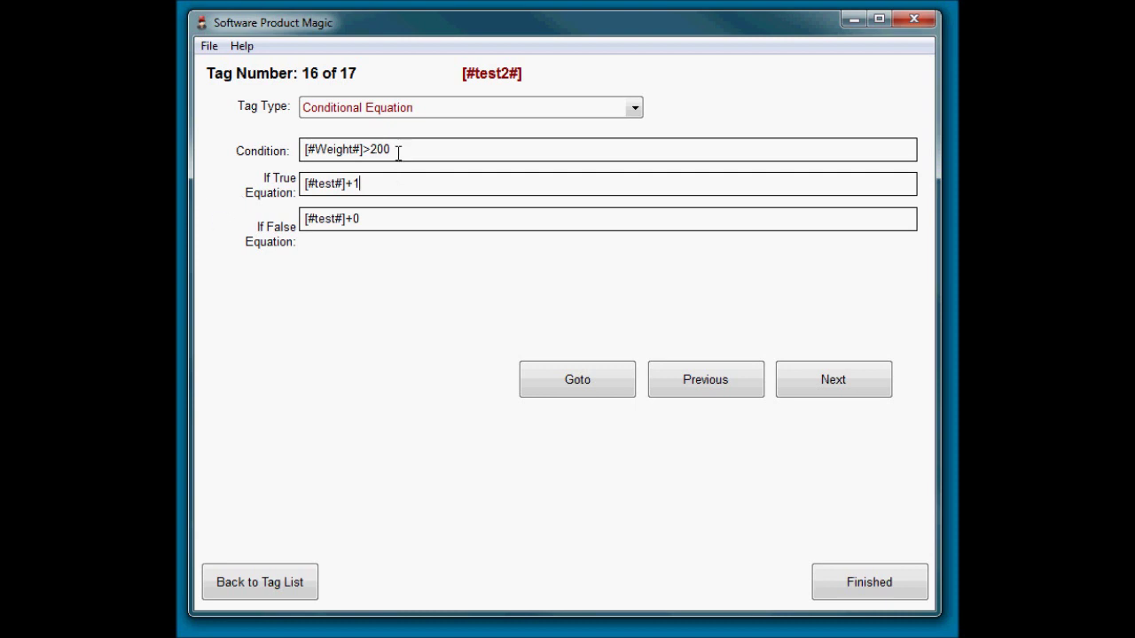
click(359, 219)
drag(359, 219, 291, 213)
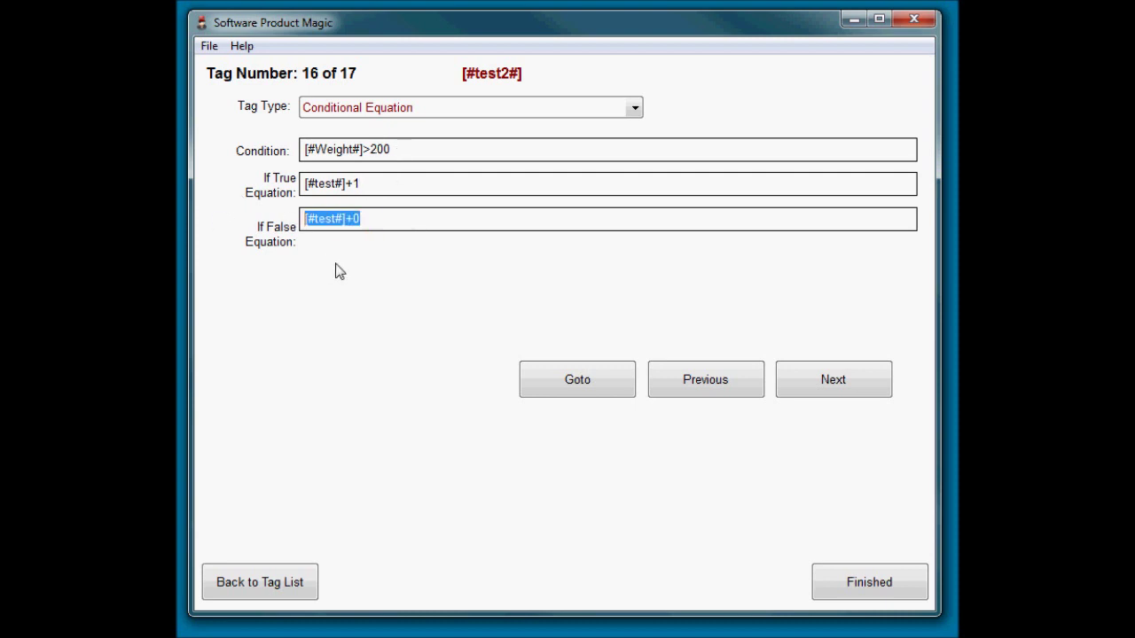
click(331, 223)
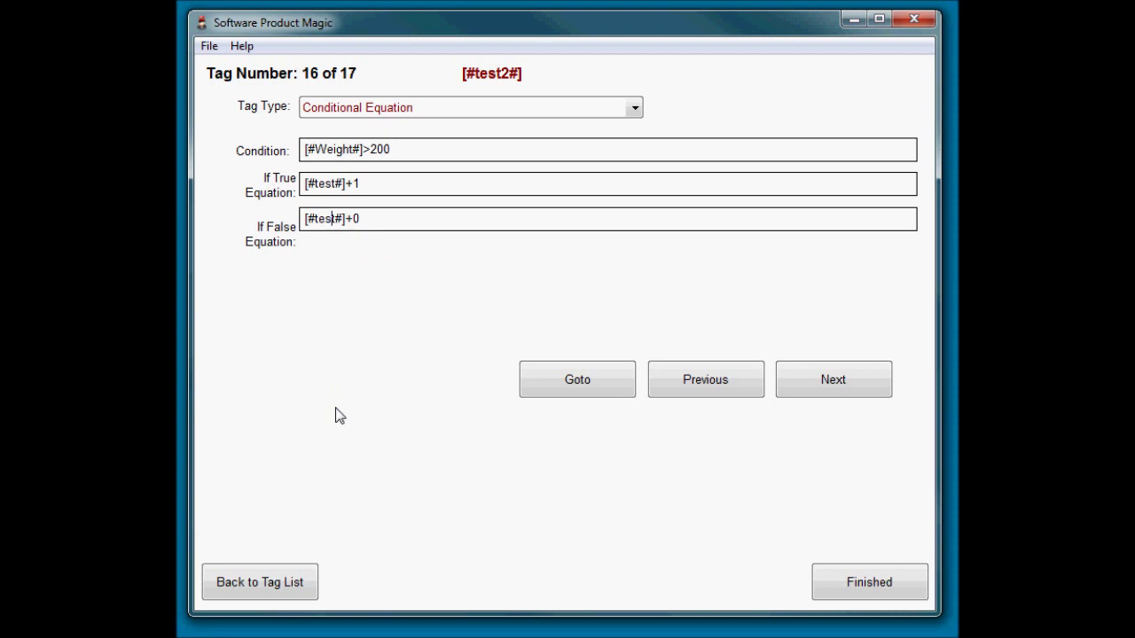
click(371, 183)
click(376, 217)
click(414, 188)
- Go to the test3 tag, make it a Conditional Equation and set its condition to [#test2#]=2
click(826, 390)
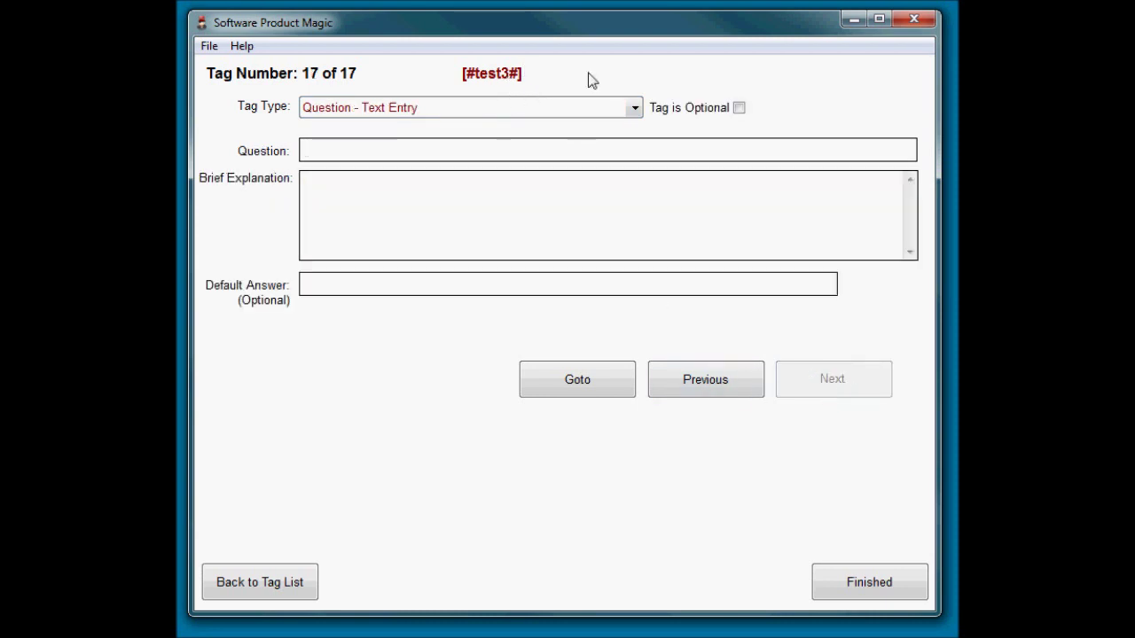
click(611, 103)
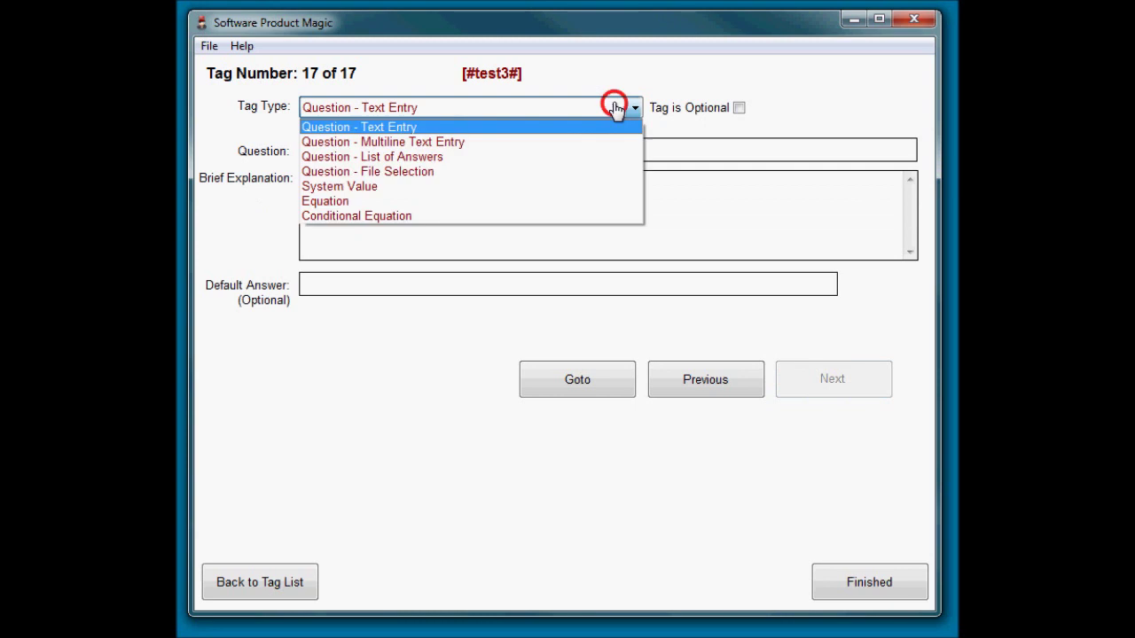
click(575, 216)
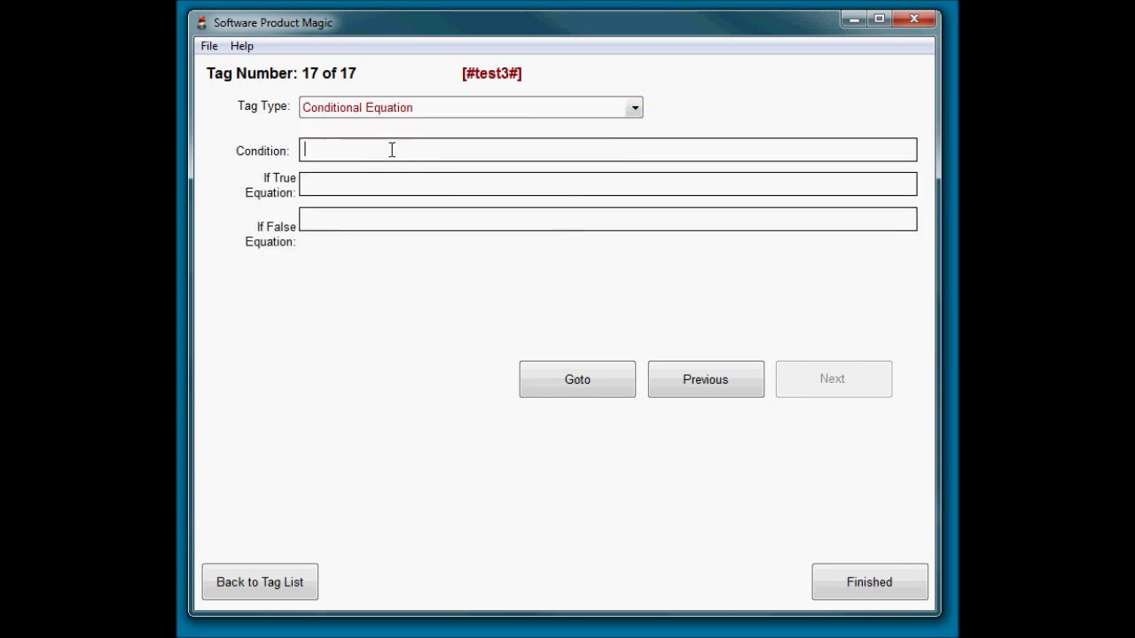
text([#test2)
text(#])
text(>1)
key(BackSpace)
key(BackSpace)
text(=1)
key(BackSpace)
text(2)
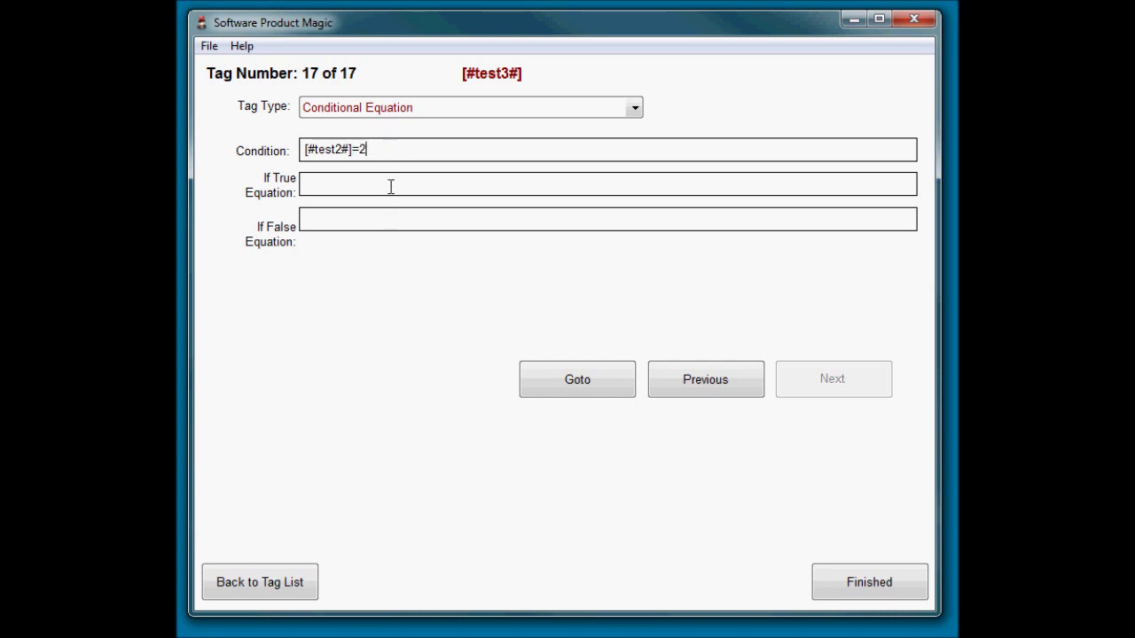
- Set test3's if-true equation to True and its if-false equation to False, then review its condition
click(391, 187)
text(True)
key(Tab)
text(False)
click(383, 157)
double_click(417, 149)
click(365, 288)
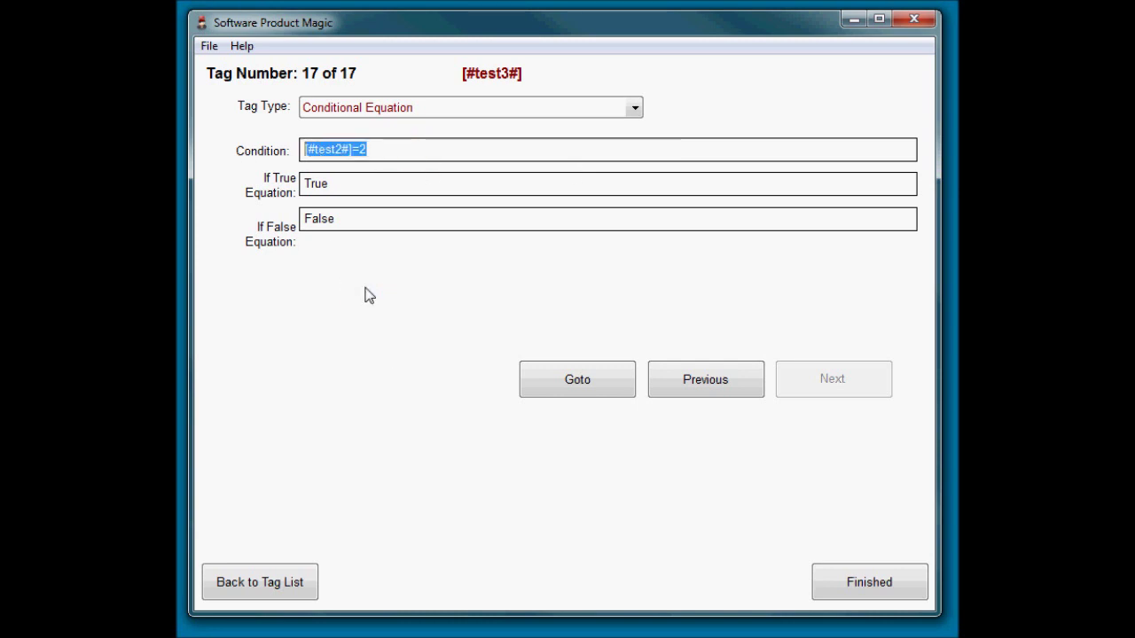